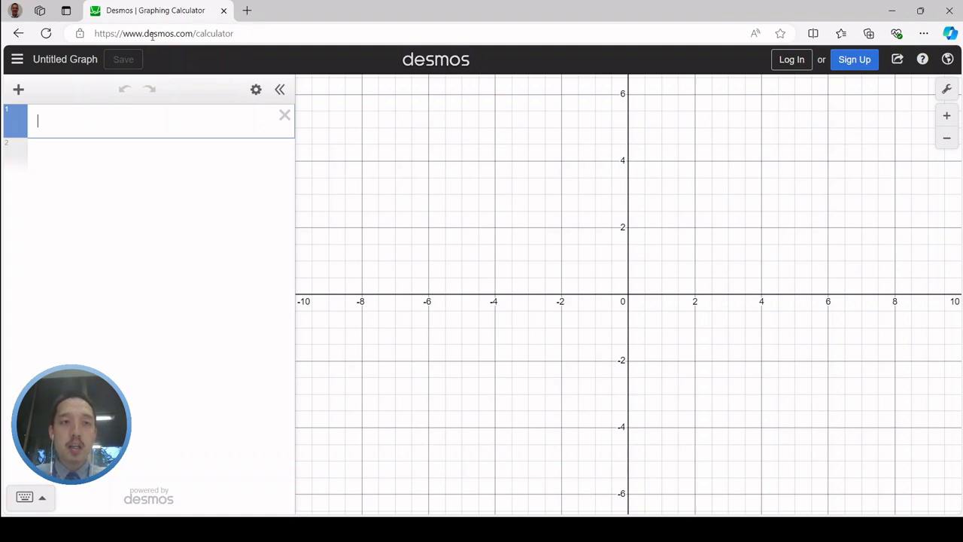
{"action": "left_click", "coordinate": [247, 33]}
{"action": "left_click", "coordinate": [542, 370]}
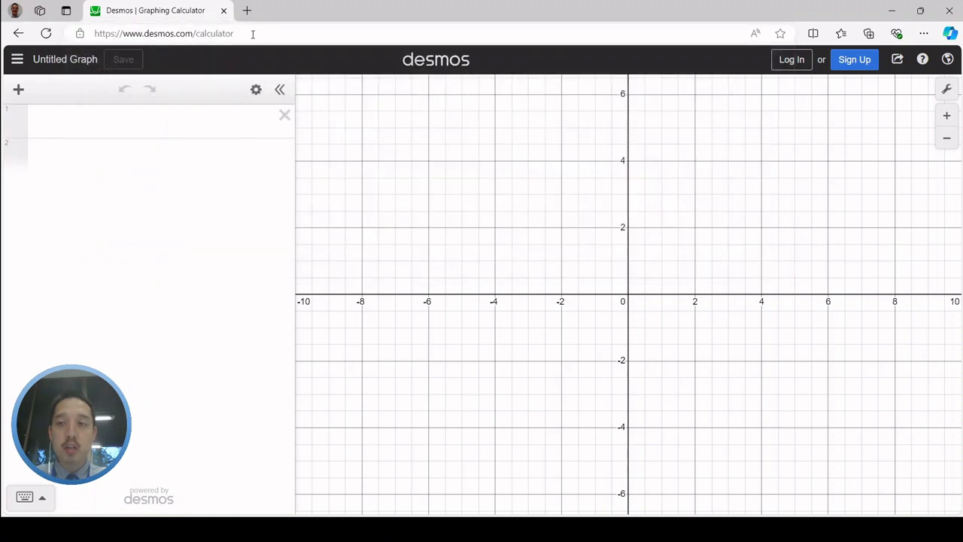
{"action": "left_click", "coordinate": [263, 35]}
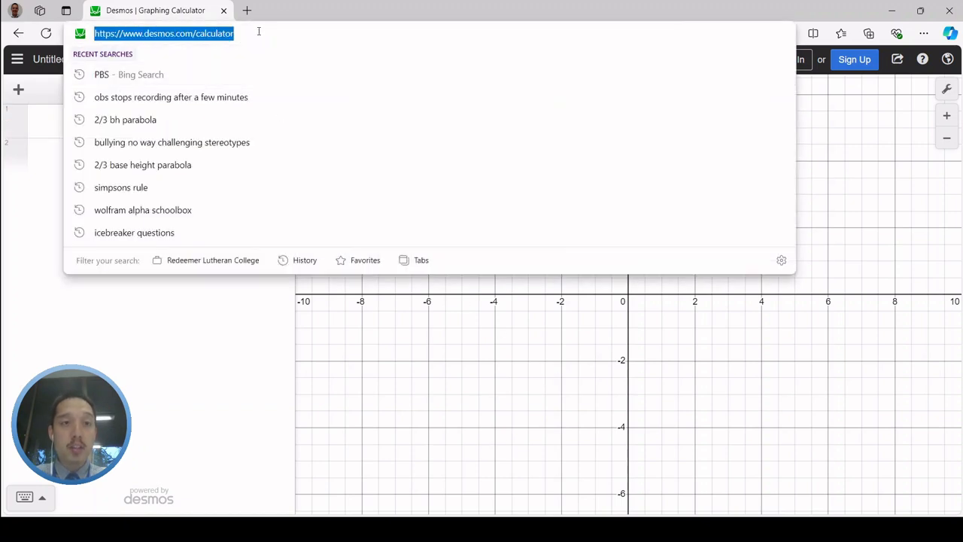
{"action": "key", "text": "Escape"}
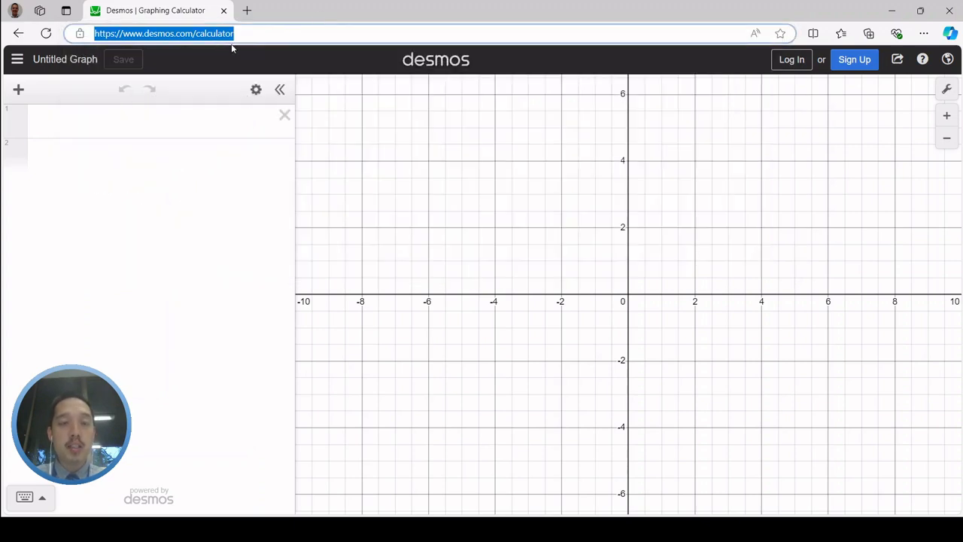
Enter the equation C = 15t + 50 as the first expression to graph it
{"action": "left_click", "coordinate": [212, 128]}
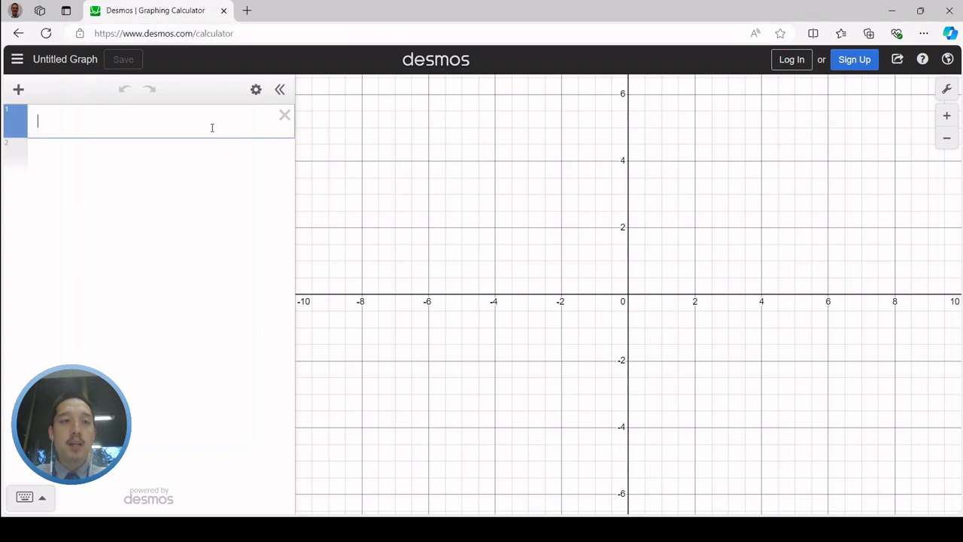
{"action": "type", "text": "C = "}
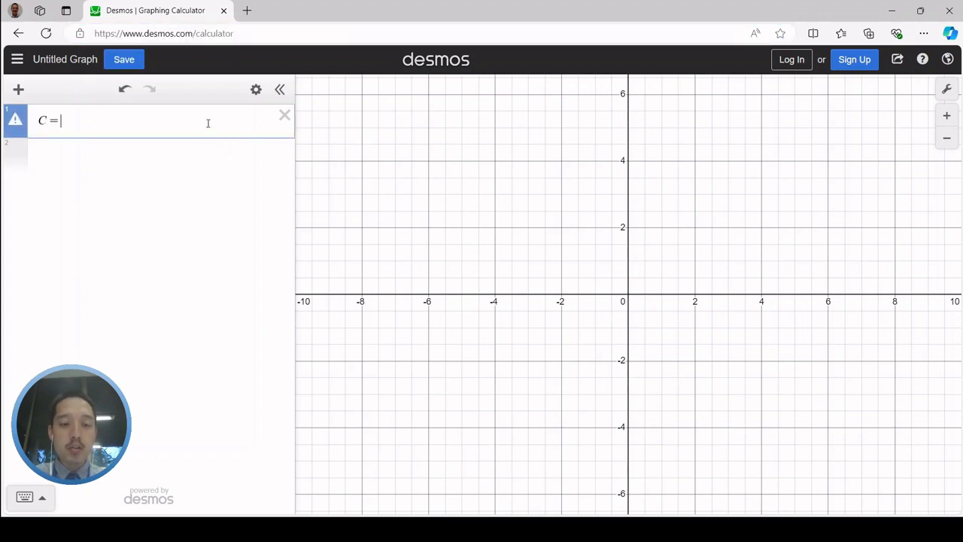
{"action": "type", "text": "15t + 50"}
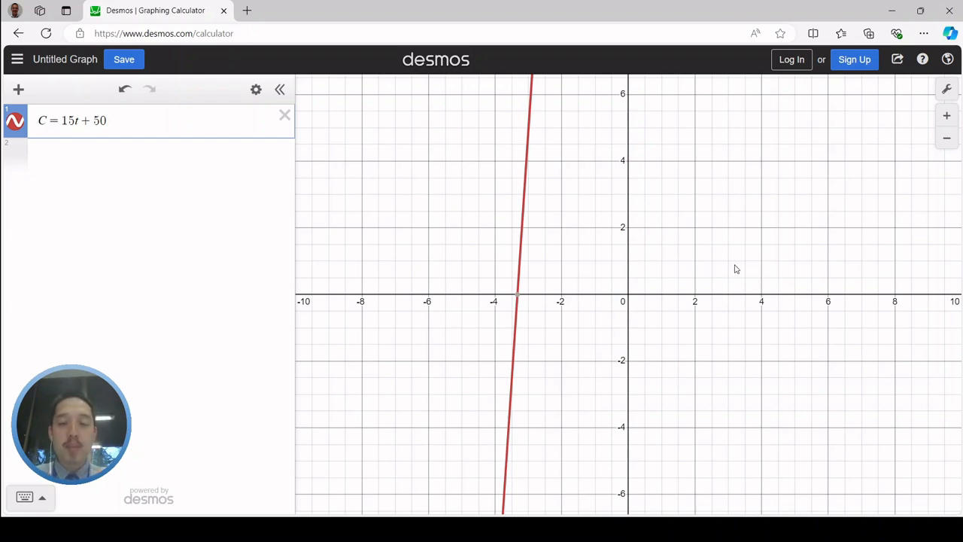
Examine the line C = 15t + 50 on the graph at several larger scales, including where it crosses the vertical axis
{"action": "left_click_drag", "start_coordinate": [698, 269], "coordinate": [613, 287]}
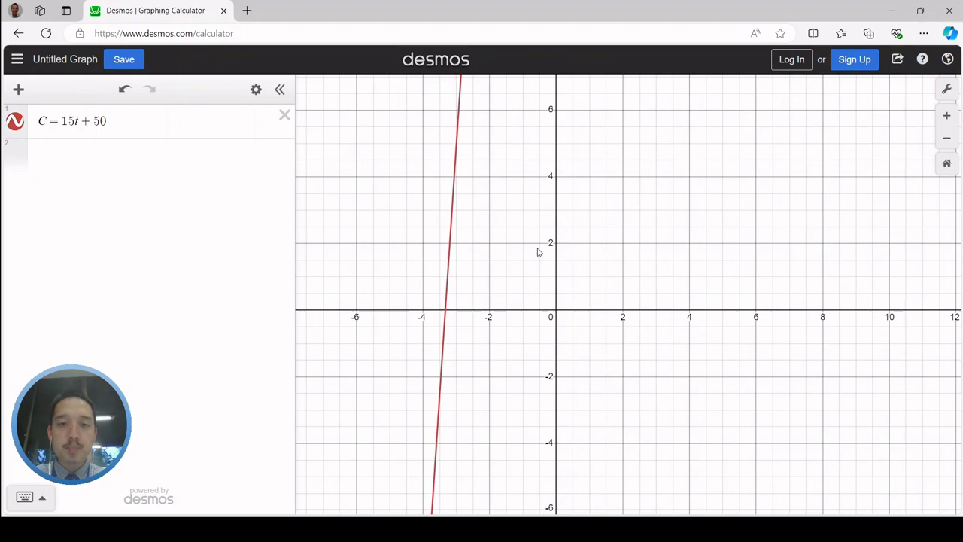
{"action": "scroll", "coordinate": [585, 249], "scroll_direction": "down", "scroll_amount": 10}
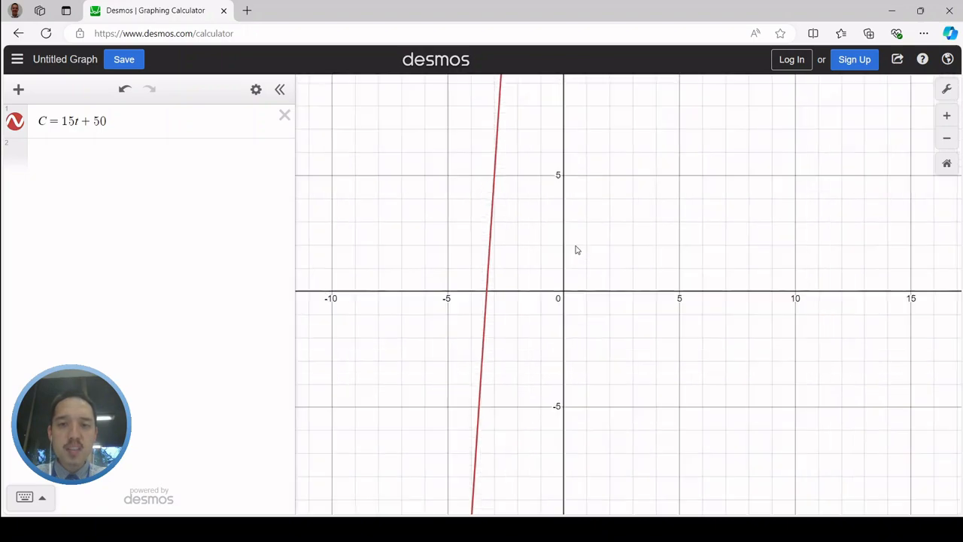
{"action": "scroll", "coordinate": [632, 275], "scroll_direction": "down", "scroll_amount": 10}
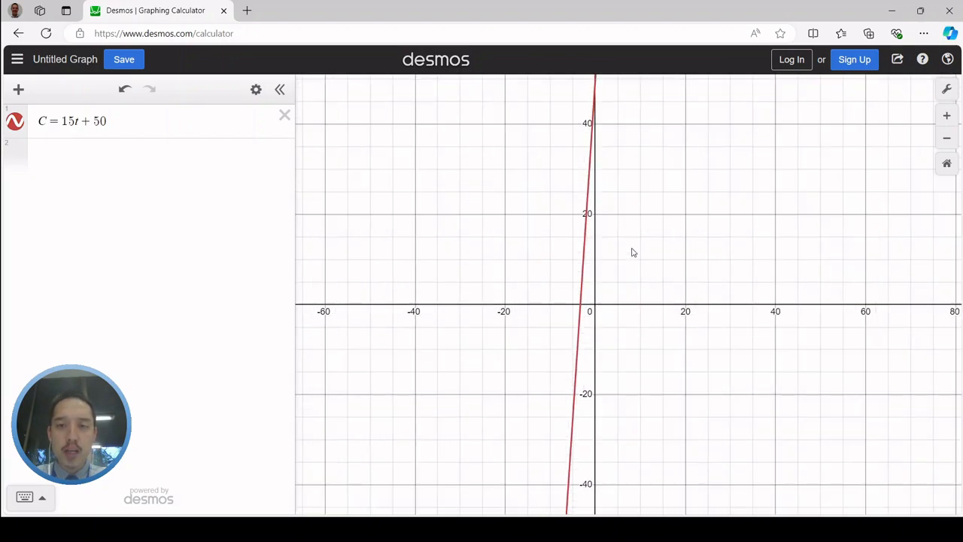
{"action": "left_click_drag", "start_coordinate": [691, 181], "coordinate": [674, 322]}
{"action": "scroll", "coordinate": [670, 290], "scroll_direction": "down", "scroll_amount": 5}
{"action": "scroll", "coordinate": [674, 322], "scroll_direction": "up", "scroll_amount": 2}
{"action": "scroll", "coordinate": [674, 318], "scroll_direction": "down", "scroll_amount": 2}
{"action": "scroll", "coordinate": [674, 361], "scroll_direction": "down", "scroll_amount": 2}
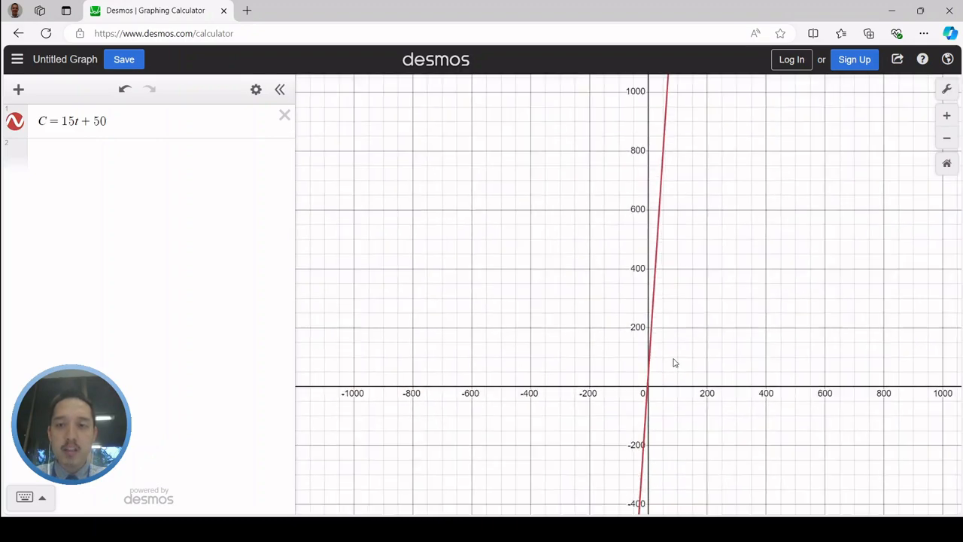
{"action": "scroll", "coordinate": [673, 361], "scroll_direction": "up", "scroll_amount": 4}
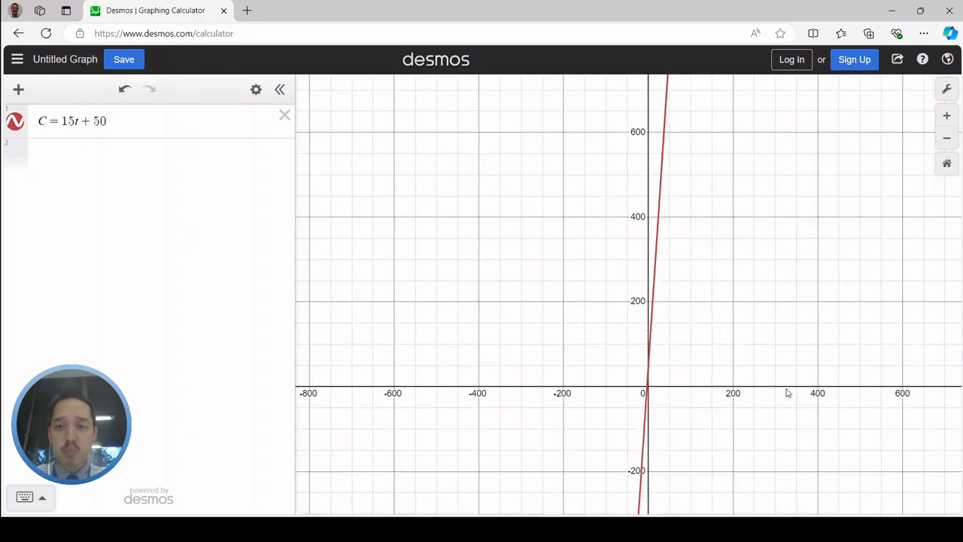
{"action": "scroll", "coordinate": [672, 401], "scroll_direction": "up", "scroll_amount": 1}
{"action": "scroll", "coordinate": [672, 400], "scroll_direction": "up", "scroll_amount": 2}
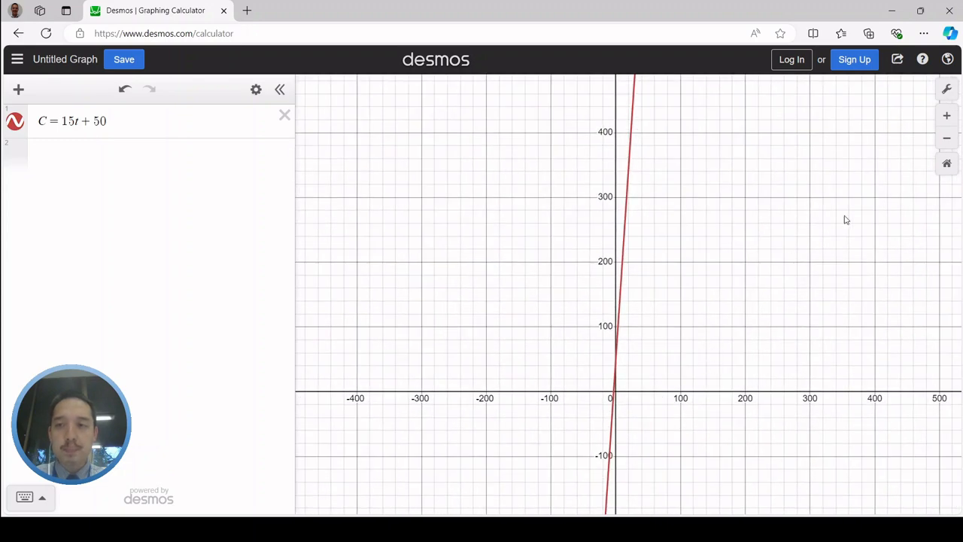
Set the x-axis range to −10 ≤ x ≤ 30 and shift the graph to show mainly the first quadrant
{"action": "left_click", "coordinate": [948, 91]}
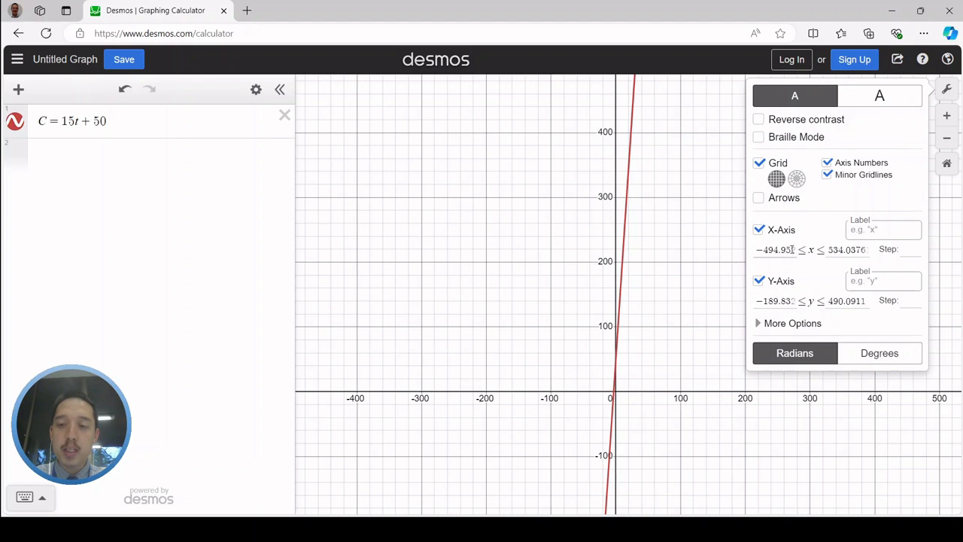
{"action": "left_click_drag", "start_coordinate": [757, 250], "coordinate": [723, 258]}
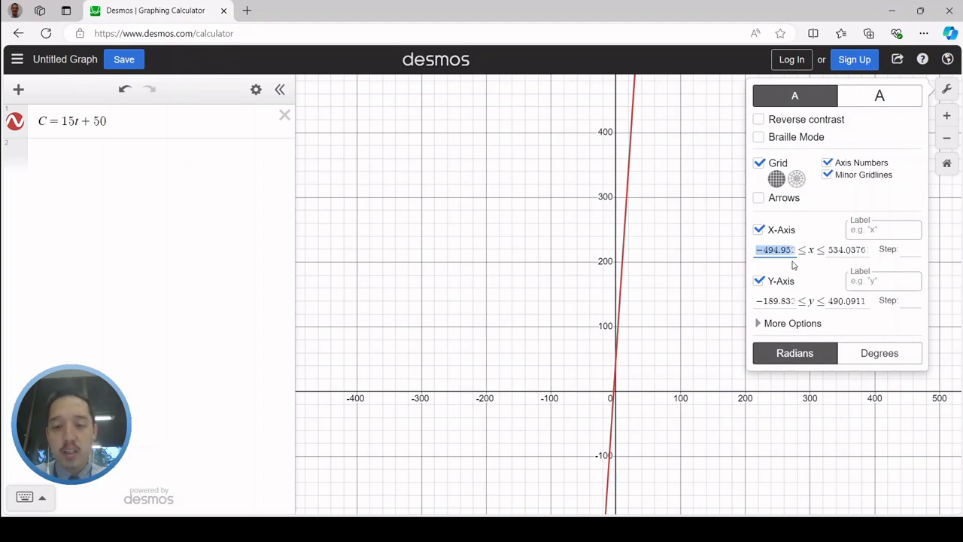
{"action": "type", "text": "-10"}
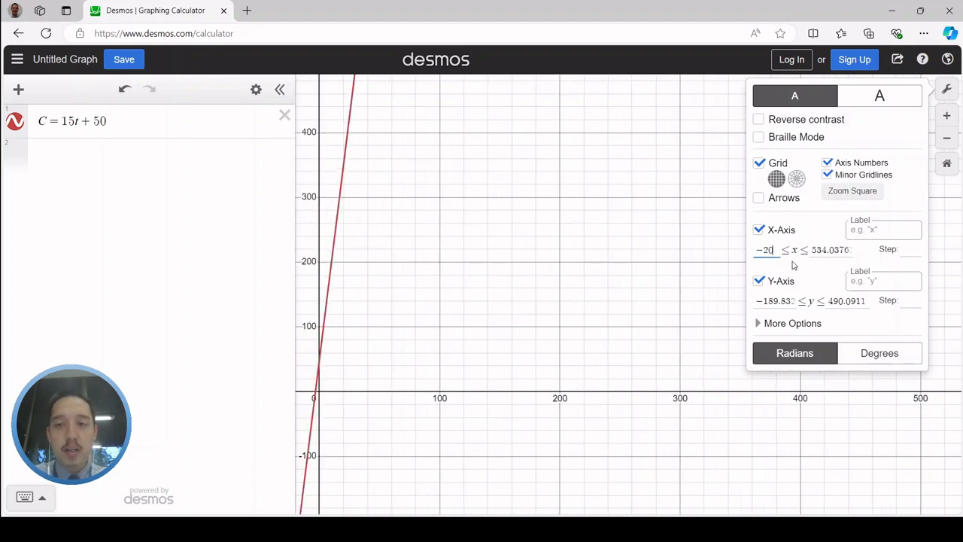
{"action": "key", "text": "BackSpace"}
{"action": "type", "text": "0"}
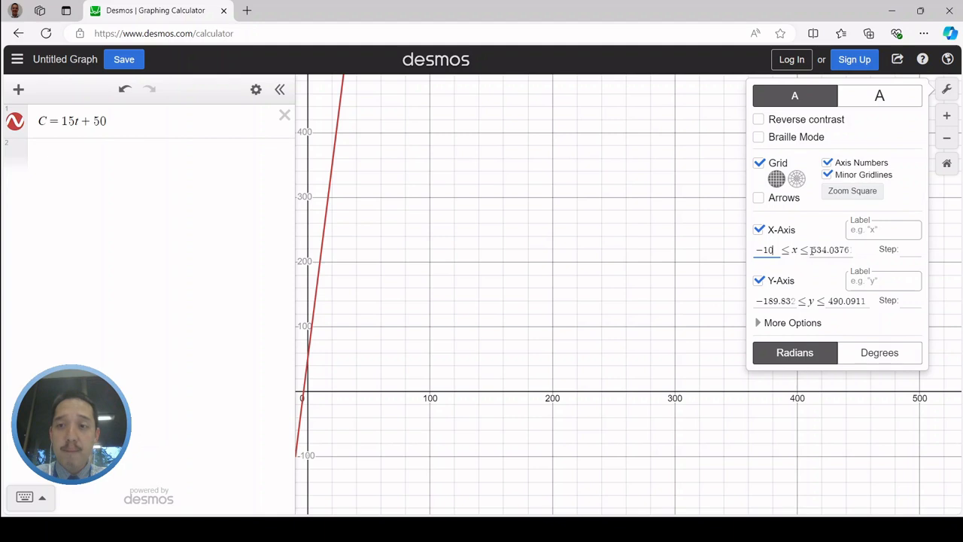
{"action": "left_click_drag", "start_coordinate": [811, 249], "coordinate": [880, 257]}
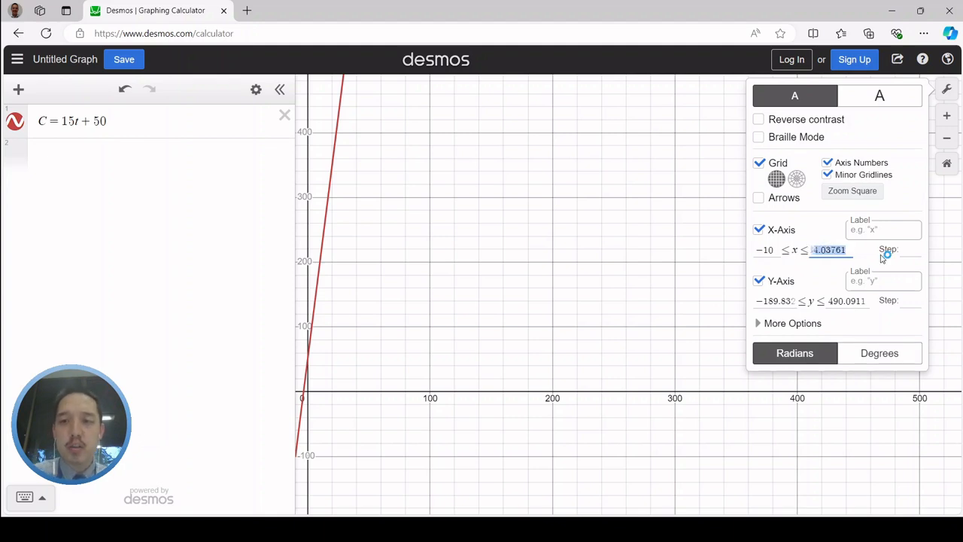
{"action": "type", "text": "30"}
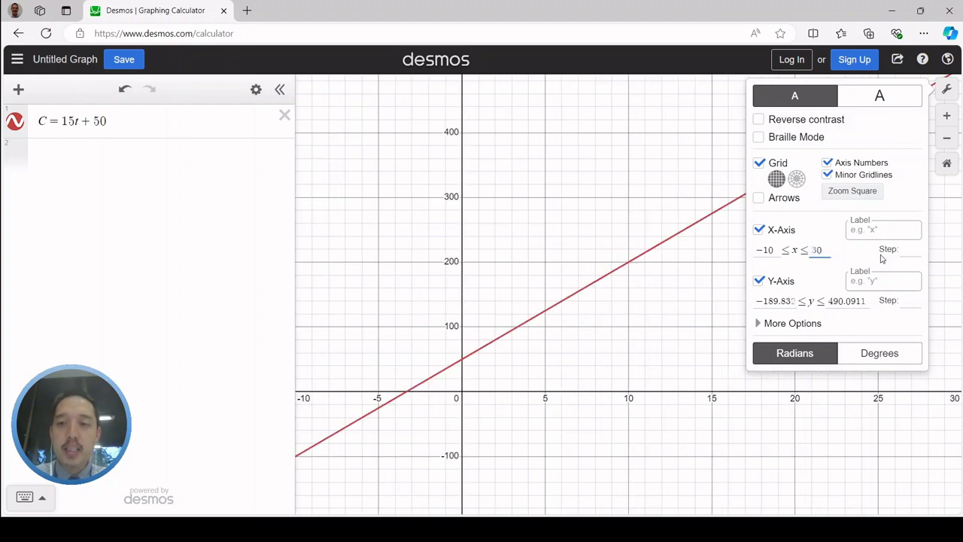
{"action": "left_click", "coordinate": [720, 217]}
{"action": "left_click_drag", "start_coordinate": [720, 218], "coordinate": [612, 306]}
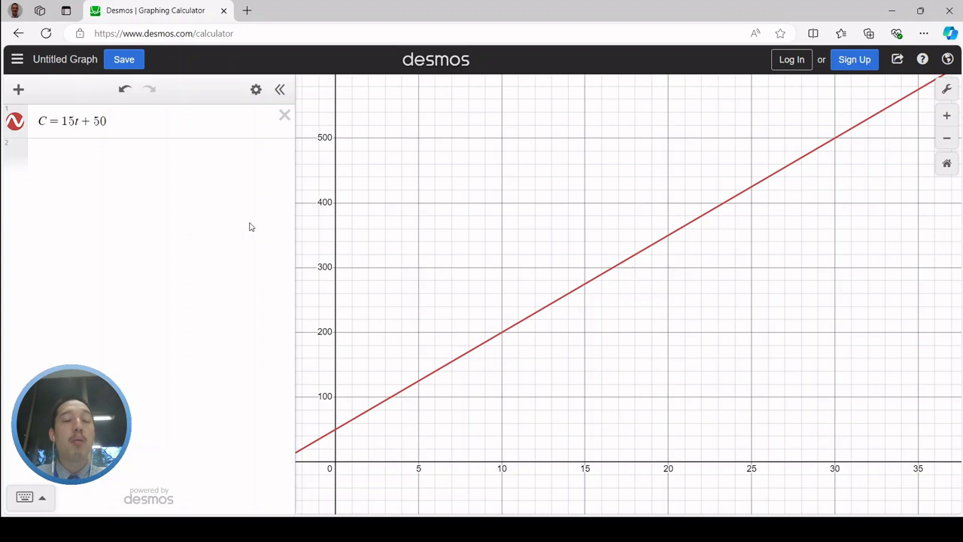
Label the x-axis "Time (minutes)" in the graph settings
{"action": "left_click", "coordinate": [947, 89]}
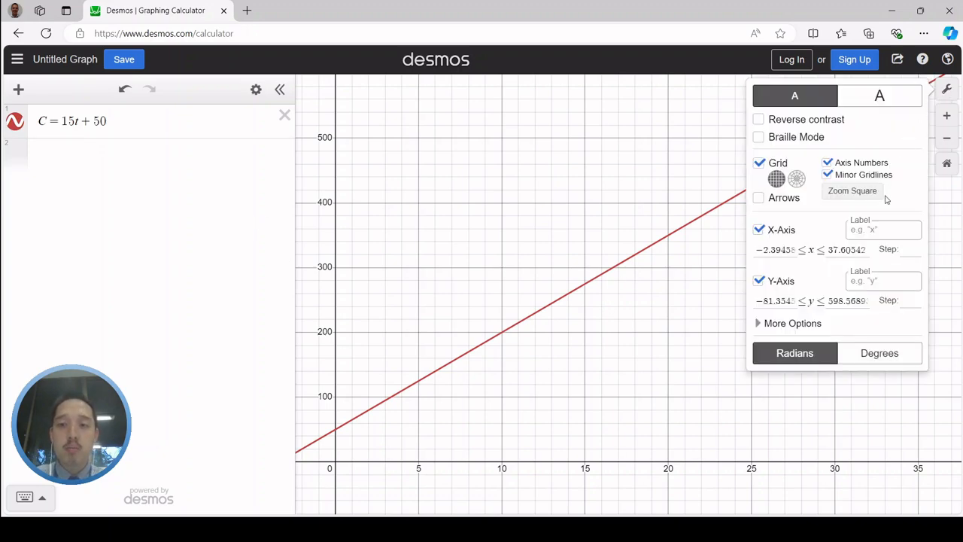
{"action": "left_click", "coordinate": [869, 233]}
{"action": "left_click", "coordinate": [870, 286]}
{"action": "left_click", "coordinate": [866, 234]}
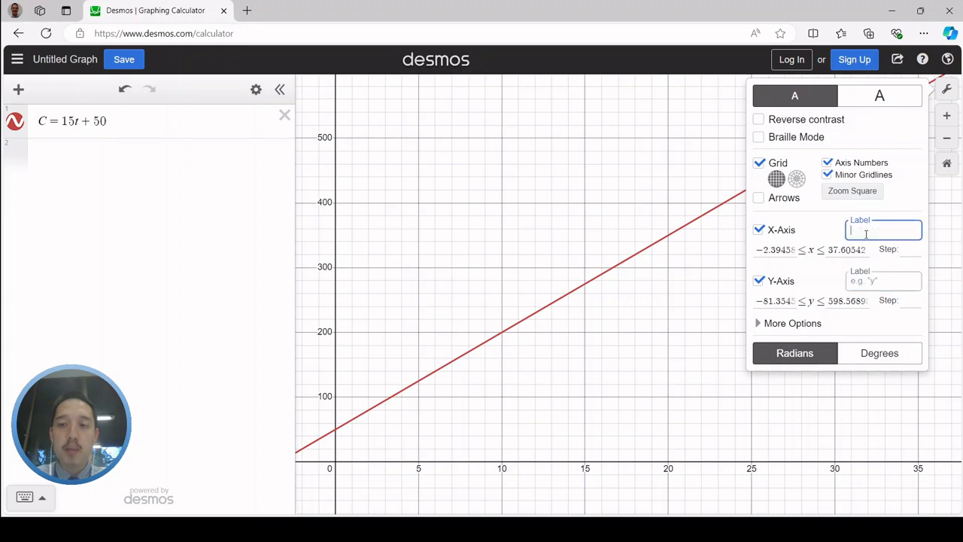
{"action": "left_click", "coordinate": [867, 279]}
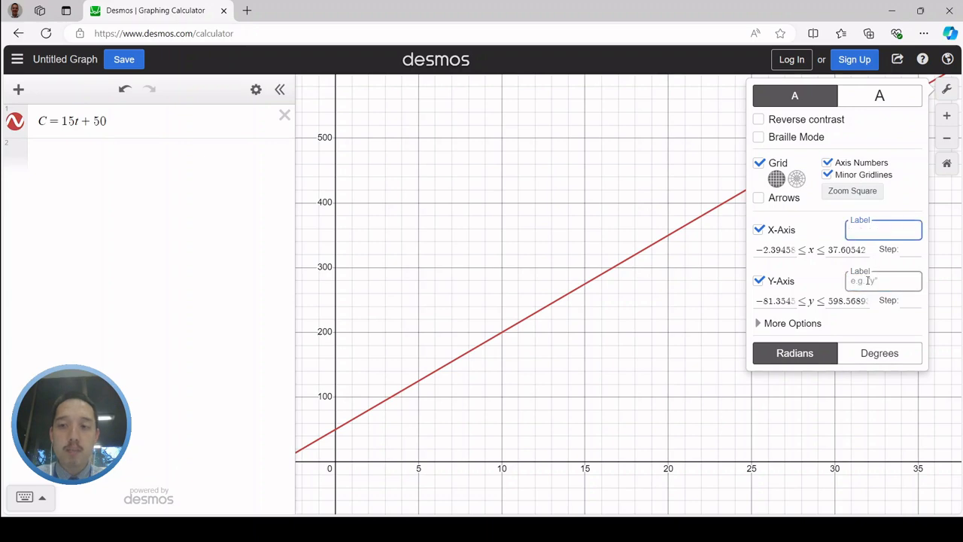
{"action": "left_click", "coordinate": [870, 229]}
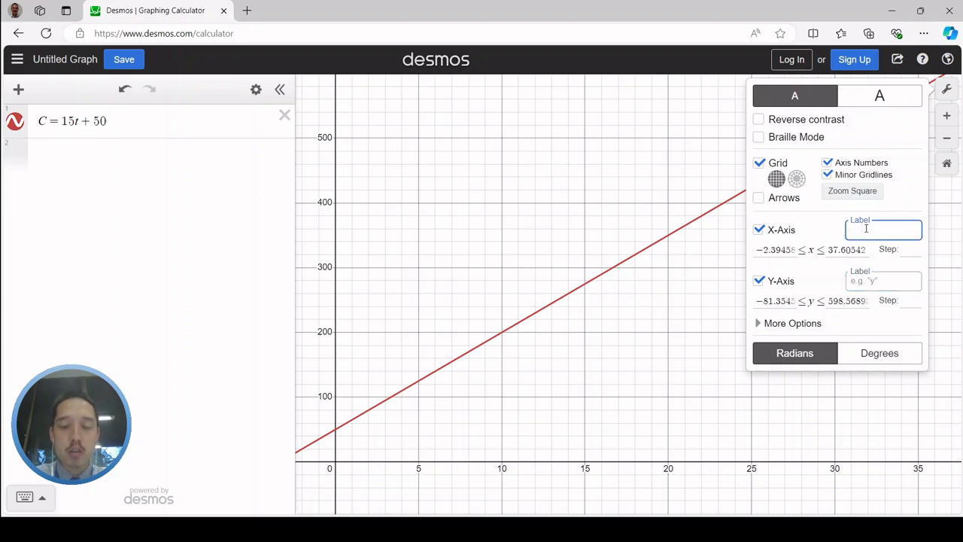
{"action": "type", "text": "Time (sec"}
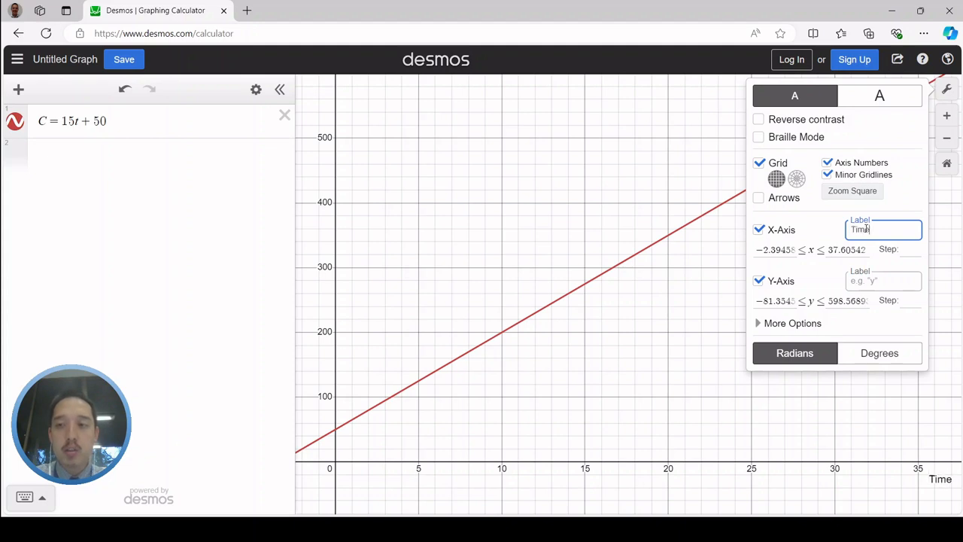
{"action": "key", "text": "BackSpace"}
{"action": "key", "text": "BackSpace"}
{"action": "key", "text": "BackSpace"}
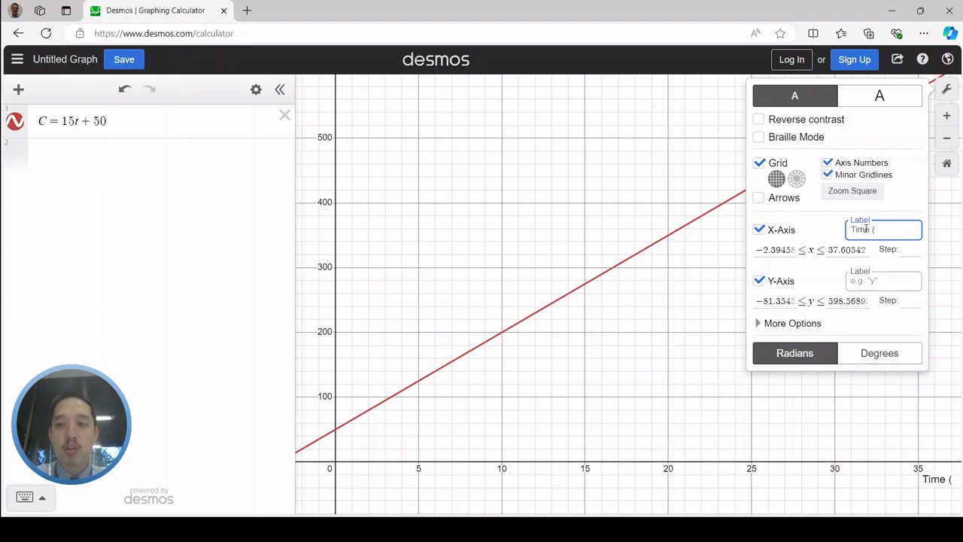
{"action": "type", "text": "minut"}
{"action": "key", "text": "BackSpace"}
{"action": "key", "text": "BackSpace"}
{"action": "key", "text": "BackSpace"}
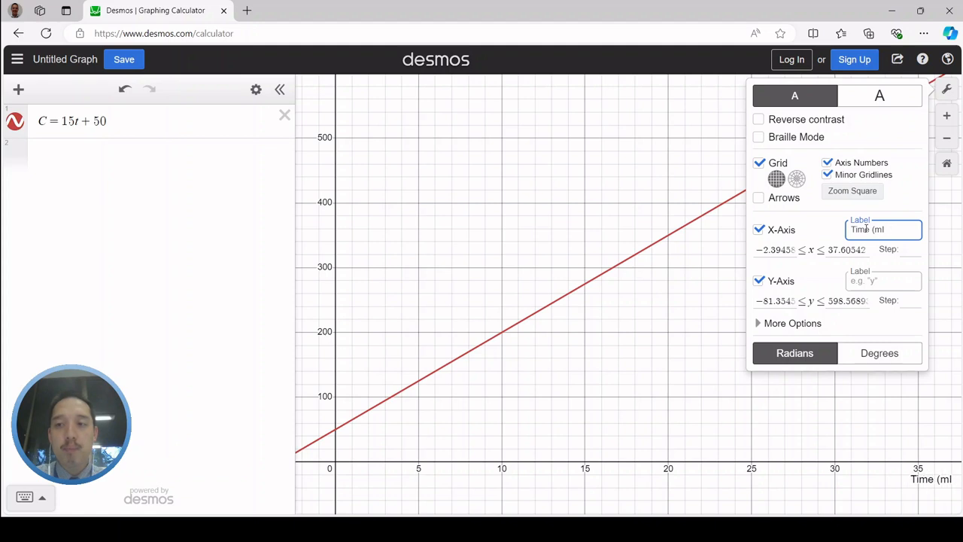
{"action": "type", "text": "nutes)"}
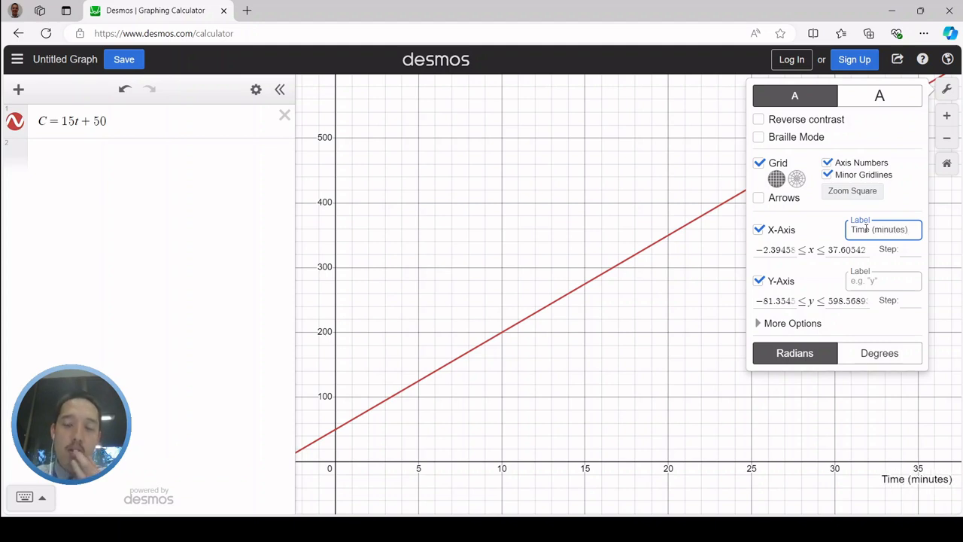
Label the y-axis "Capacity (litres)" and close the graph settings
{"action": "left_click", "coordinate": [886, 286]}
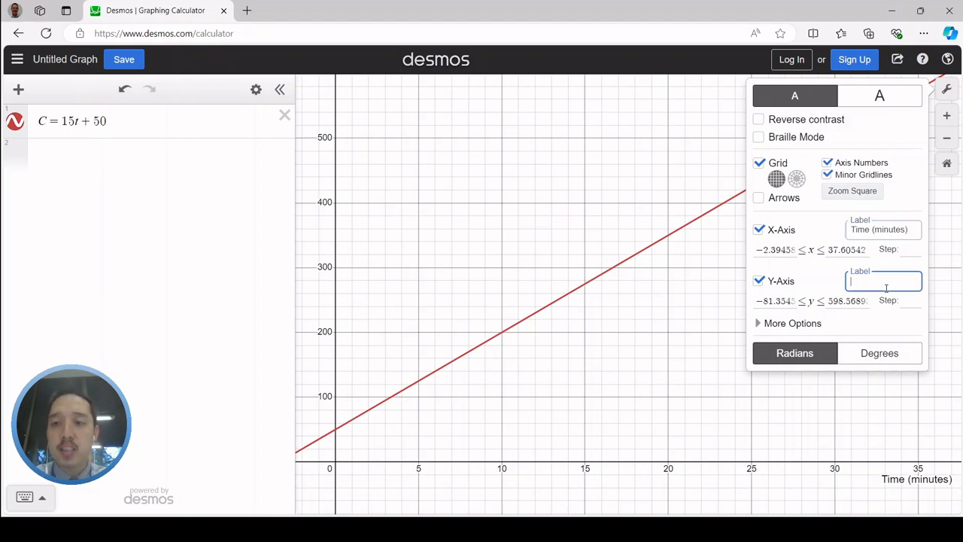
{"action": "type", "text": "Capac"}
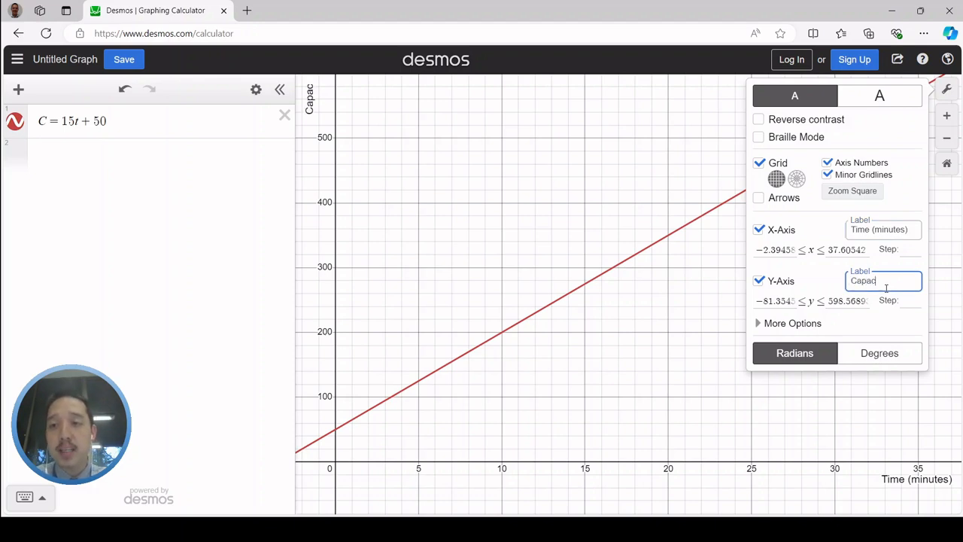
{"action": "type", "text": "ity (litres)"}
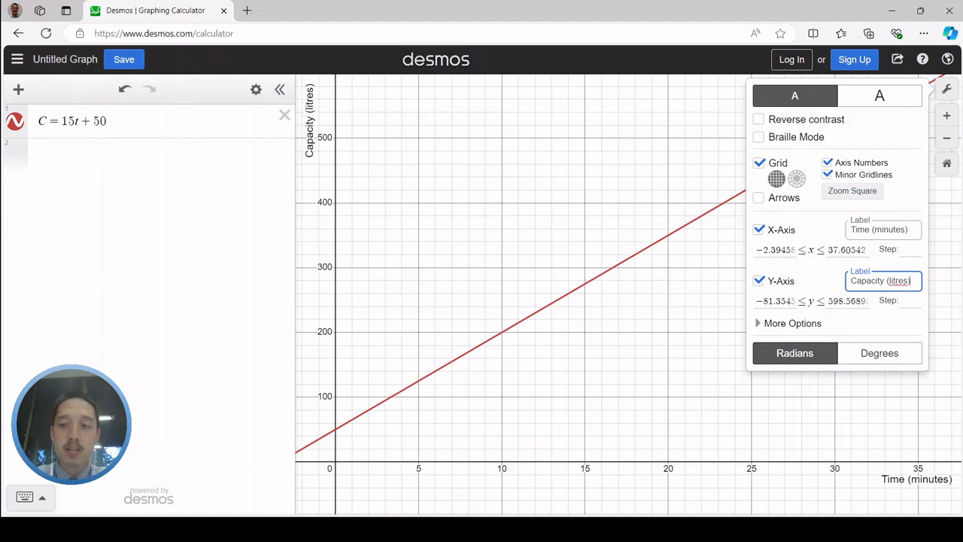
{"action": "left_click", "coordinate": [519, 222]}
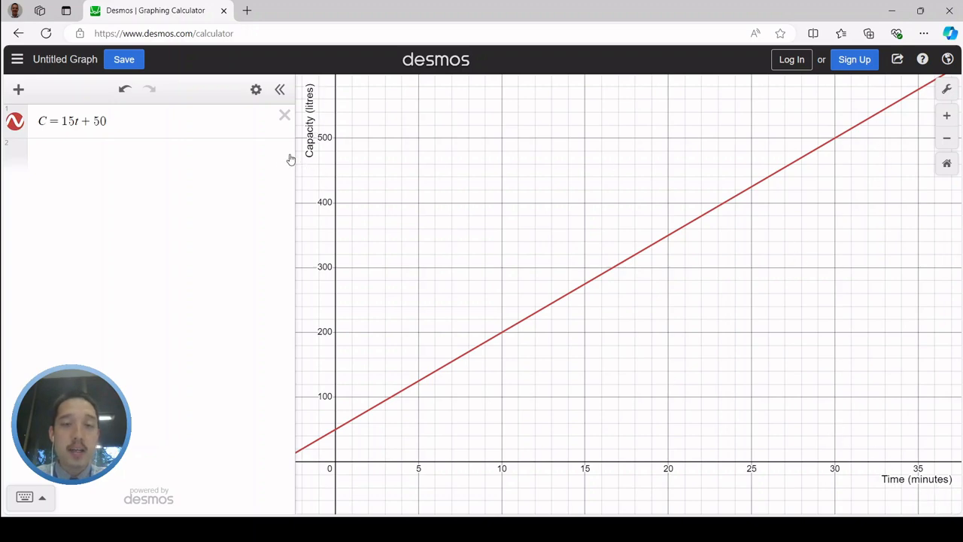
{"action": "left_click", "coordinate": [946, 90]}
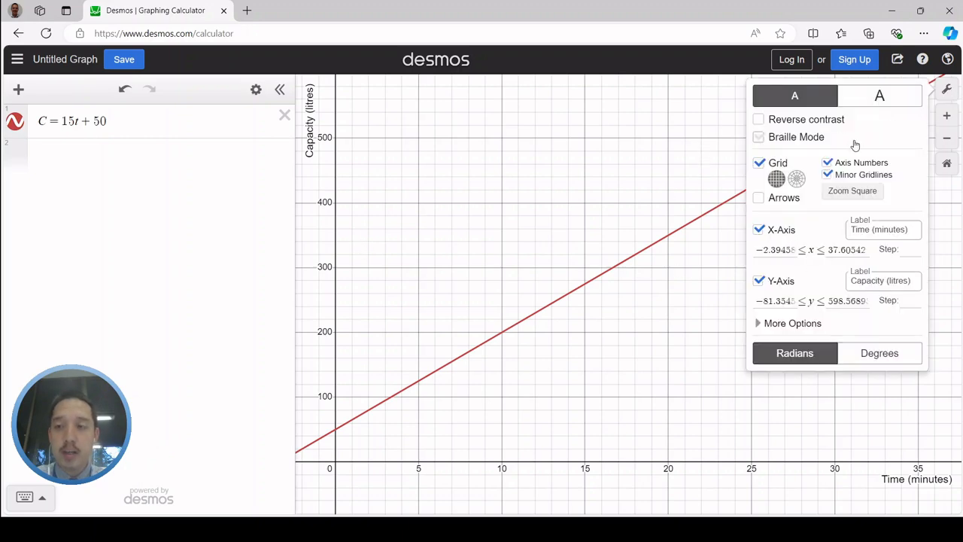
{"action": "left_click", "coordinate": [950, 92]}
Plot the point (0, 0) as a second expression below the equation
{"action": "left_click", "coordinate": [132, 157]}
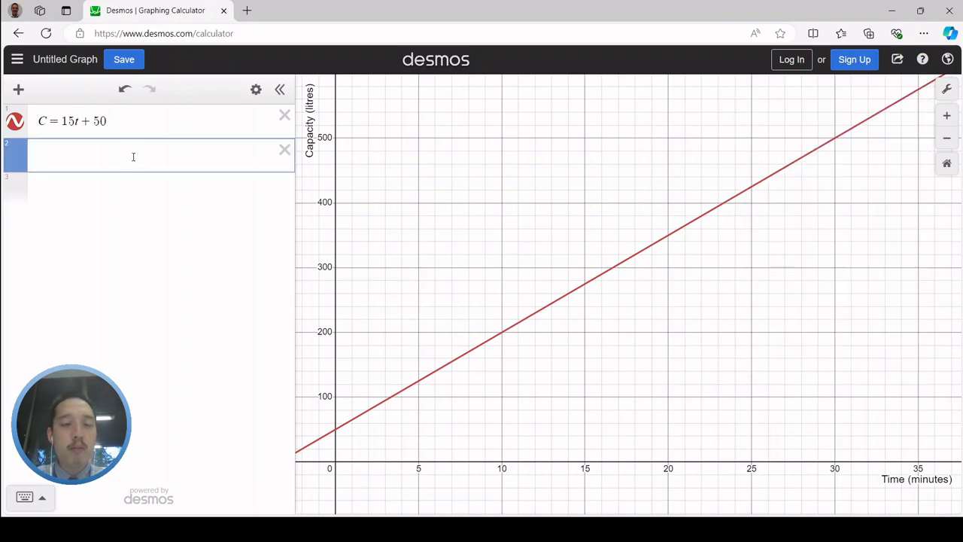
{"action": "type", "text": "("}
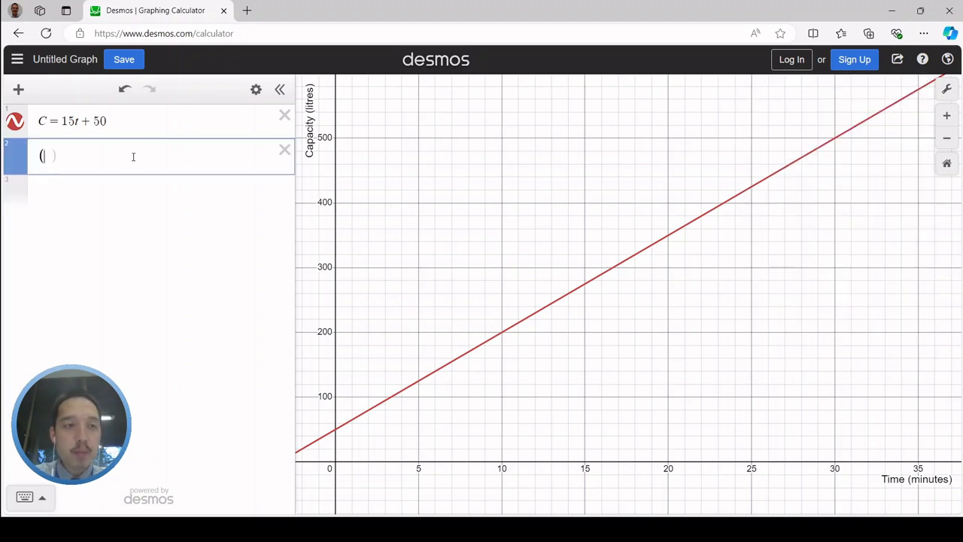
{"action": "type", "text": "0, 0)"}
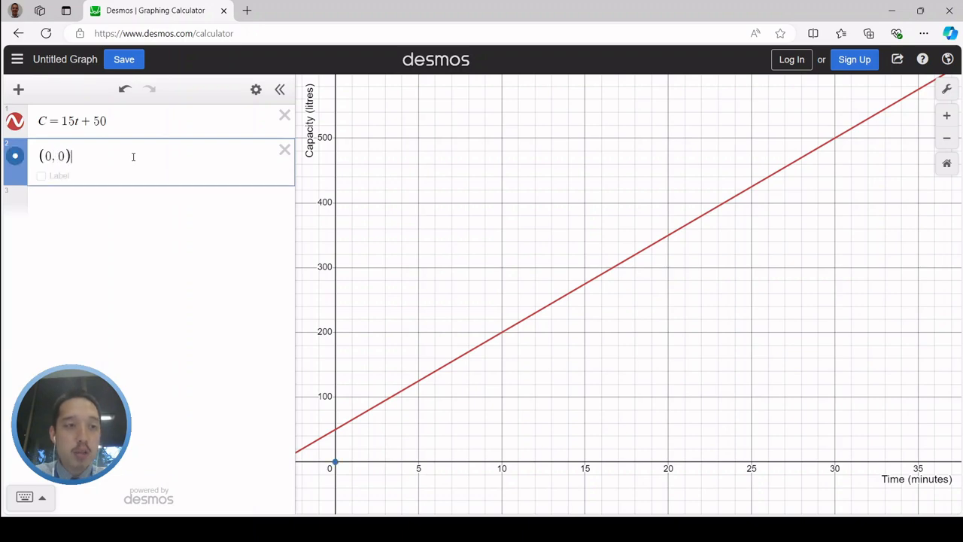
Show a label on the point (0, 0) with the text "Capacity vs Time"
{"action": "left_click", "coordinate": [337, 463]}
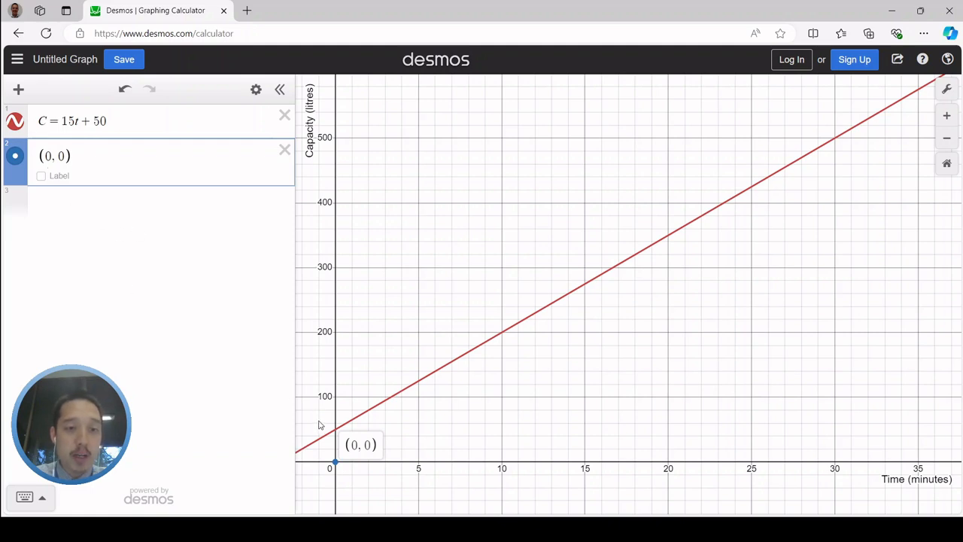
{"action": "left_click", "coordinate": [41, 175]}
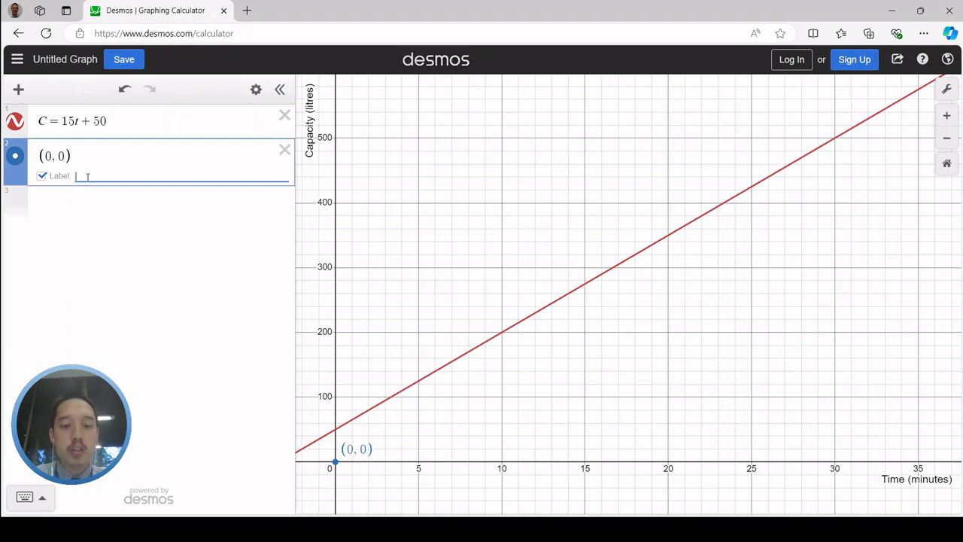
{"action": "type", "text": "Capac"}
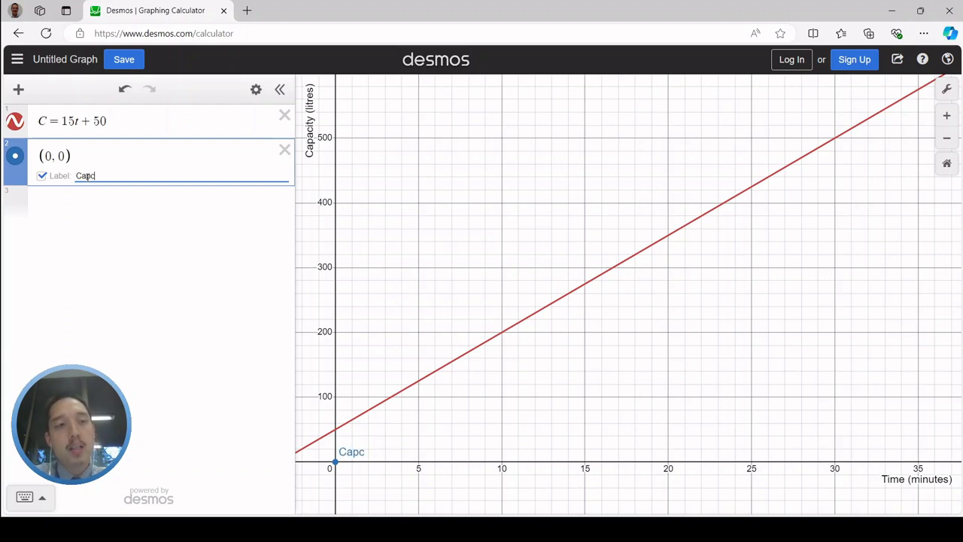
{"action": "key", "text": "BackSpace"}
{"action": "type", "text": "acity vs Time"}
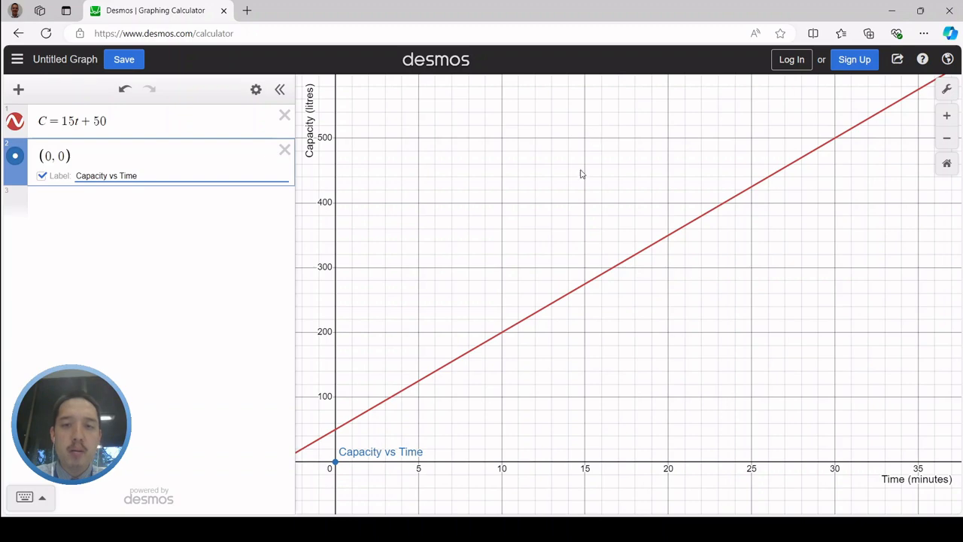
Hide the marker of the point (0, 0) while keeping its label, and make the point draggable in all directions
{"action": "left_click", "coordinate": [256, 90]}
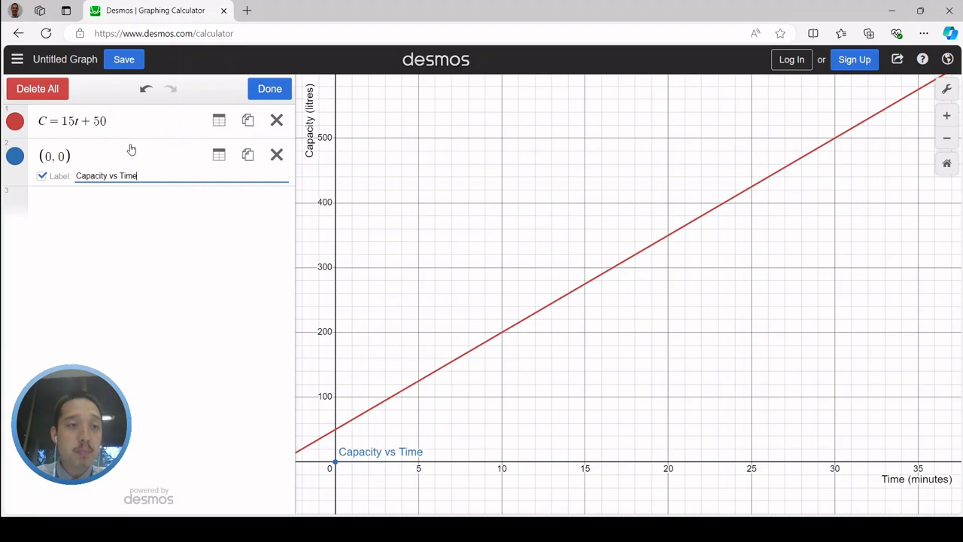
{"action": "left_click", "coordinate": [16, 162]}
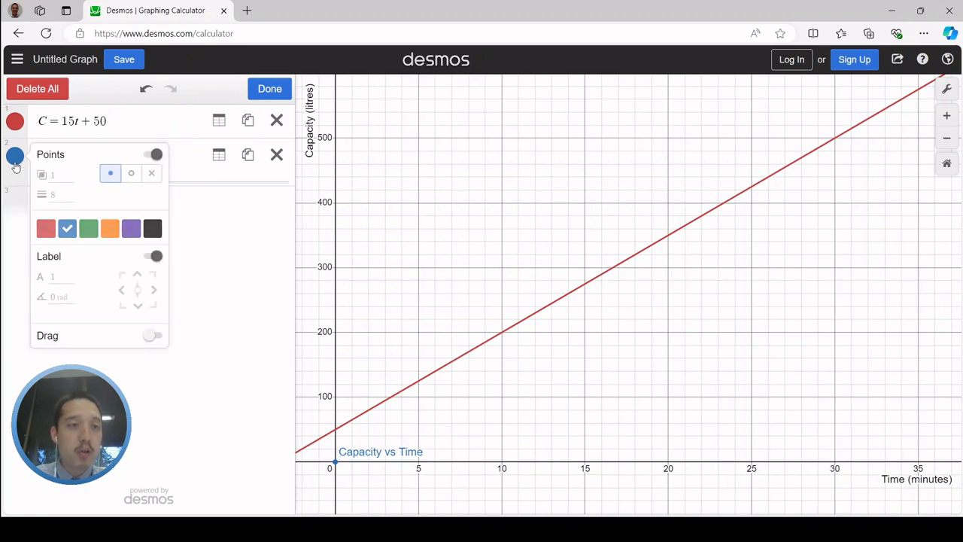
{"action": "left_click", "coordinate": [156, 157]}
{"action": "left_click", "coordinate": [154, 156]}
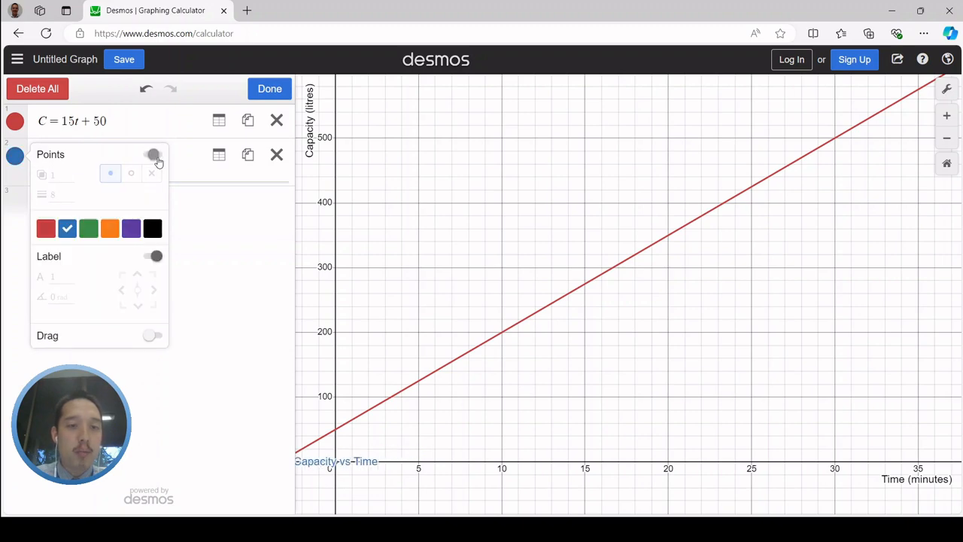
{"action": "left_click", "coordinate": [155, 156]}
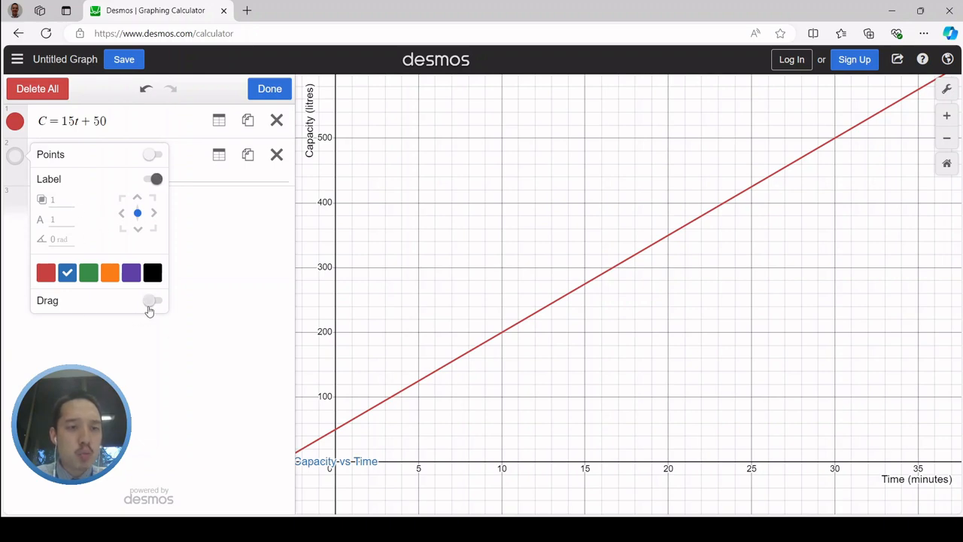
{"action": "left_click", "coordinate": [150, 301]}
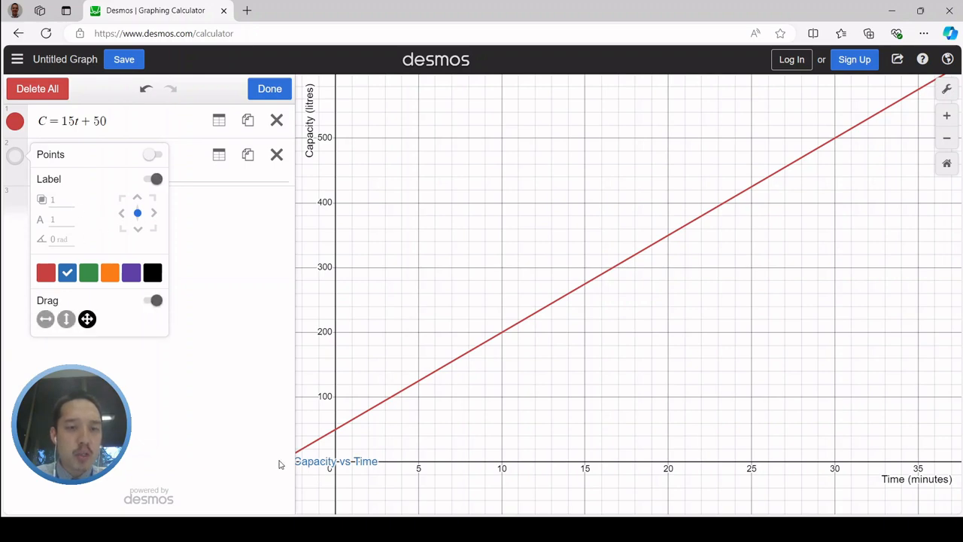
Set the label's text size to 3 and move it to about (17.13, 514) as a title above the line
{"action": "left_click", "coordinate": [57, 200]}
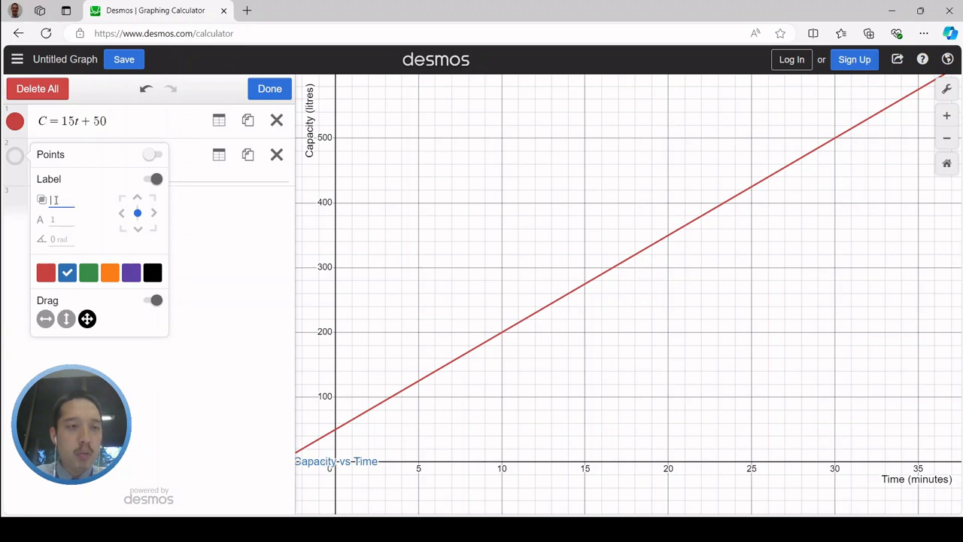
{"action": "left_click", "coordinate": [65, 218]}
{"action": "type", "text": "3"}
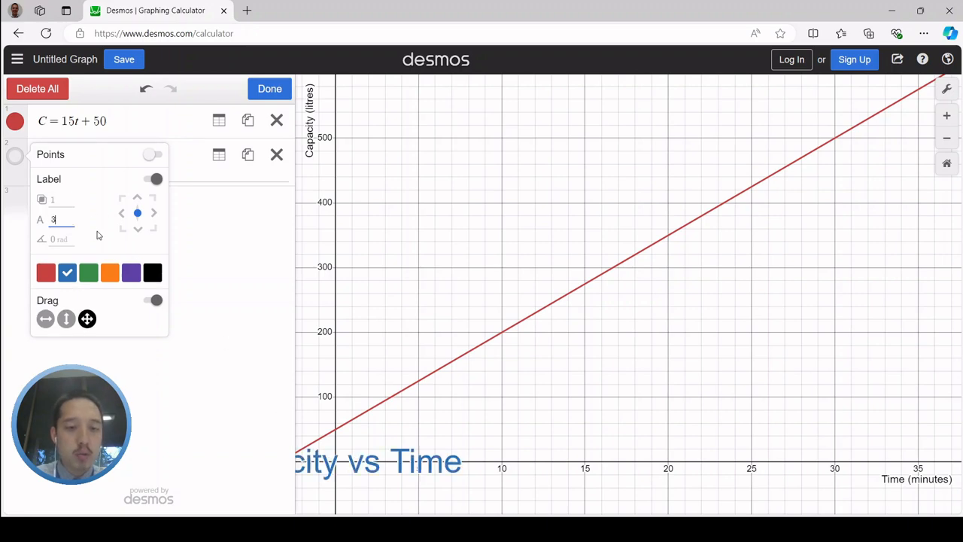
{"action": "left_click", "coordinate": [219, 263]}
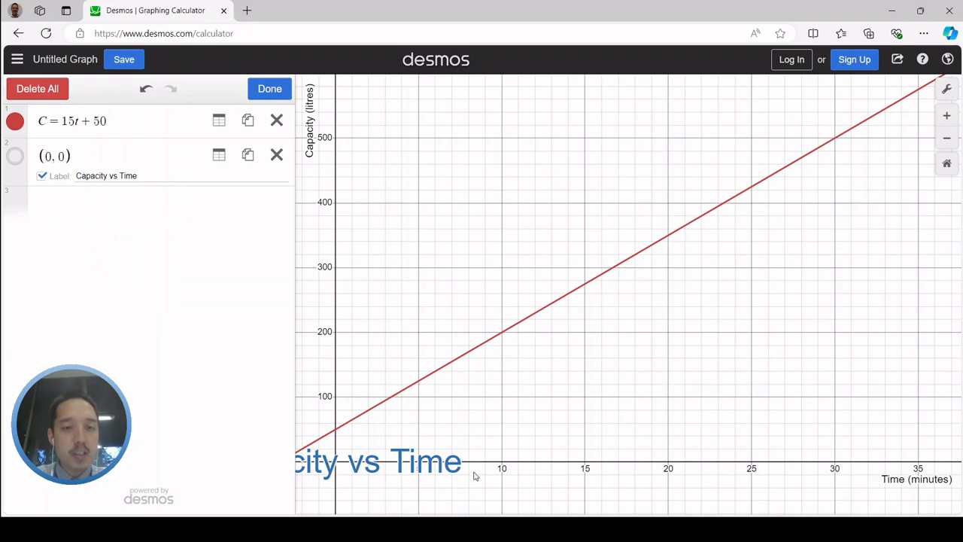
{"action": "left_click_drag", "start_coordinate": [430, 468], "coordinate": [716, 140]}
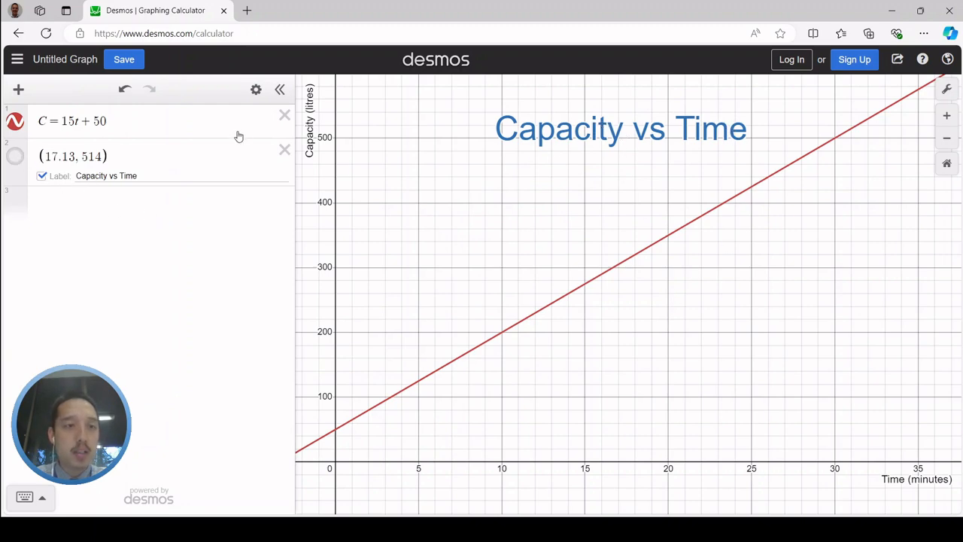
Recolour the "Capacity vs Time" title green
{"action": "left_click", "coordinate": [256, 89]}
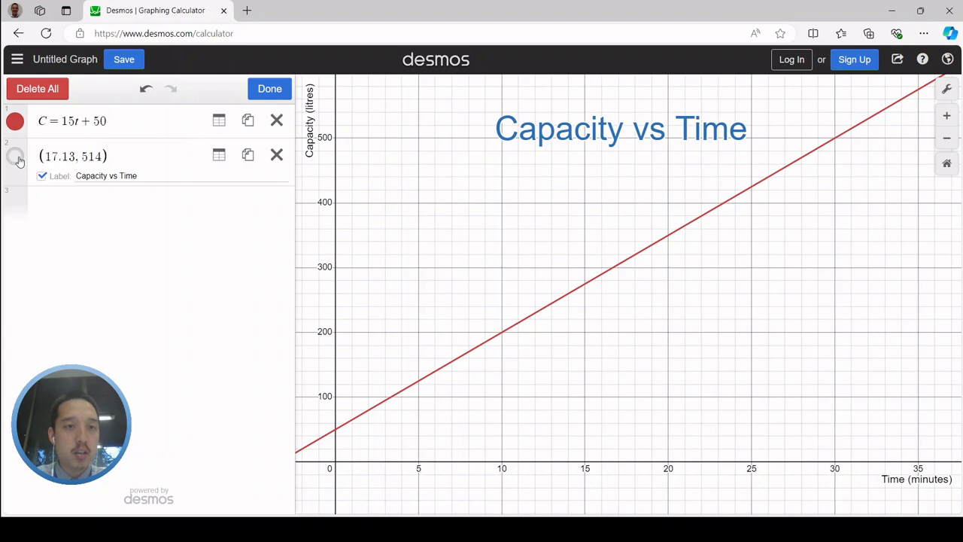
{"action": "left_click", "coordinate": [17, 158]}
{"action": "left_click", "coordinate": [88, 272]}
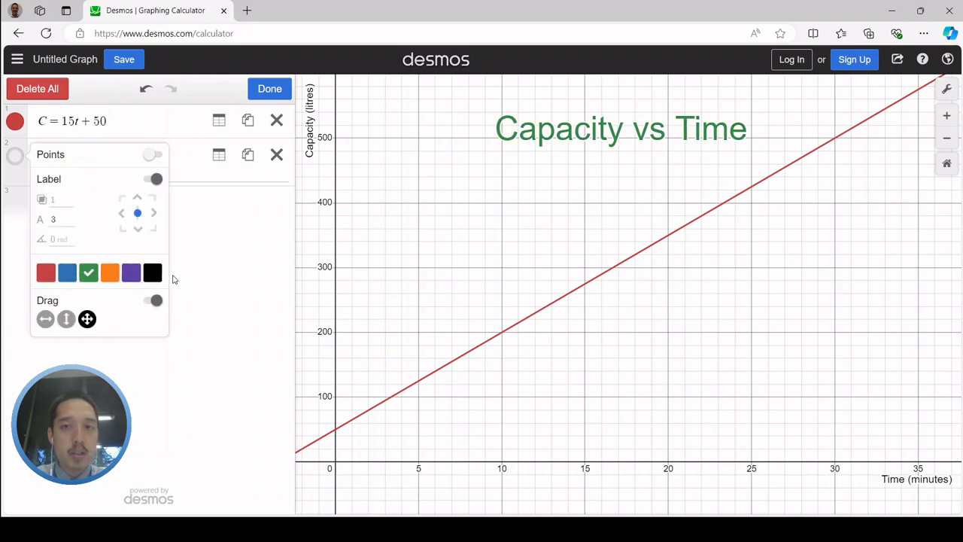
{"action": "left_click", "coordinate": [172, 280]}
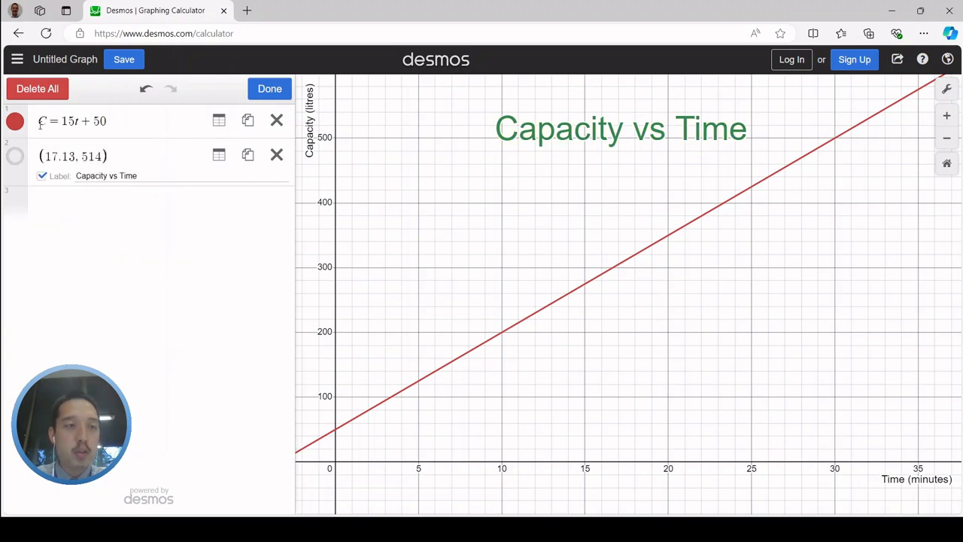
Recolour both the line C = 15t + 50 and the "Capacity vs Time" title purple, and finish editing the expression list
{"action": "left_click", "coordinate": [16, 125]}
{"action": "left_click", "coordinate": [130, 194]}
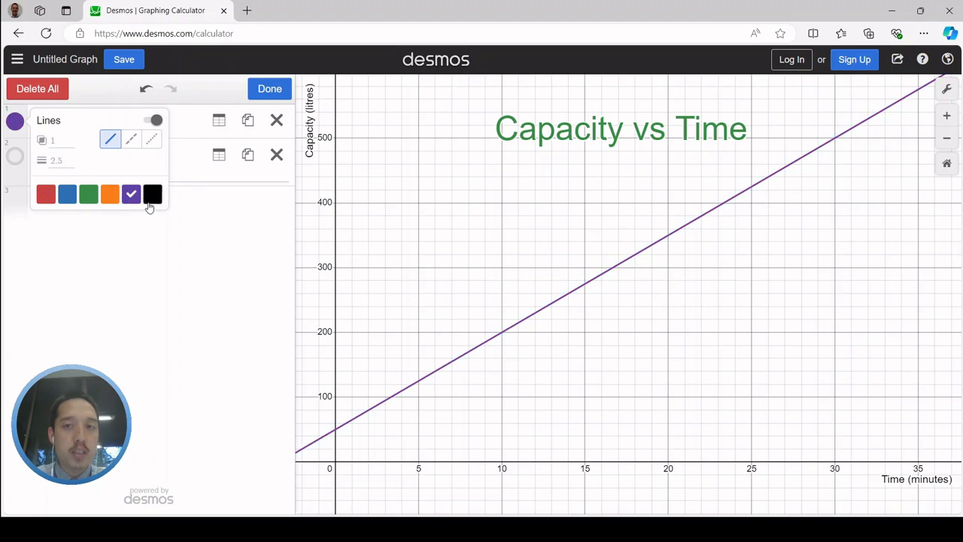
{"action": "left_click", "coordinate": [133, 264]}
{"action": "left_click", "coordinate": [16, 157]}
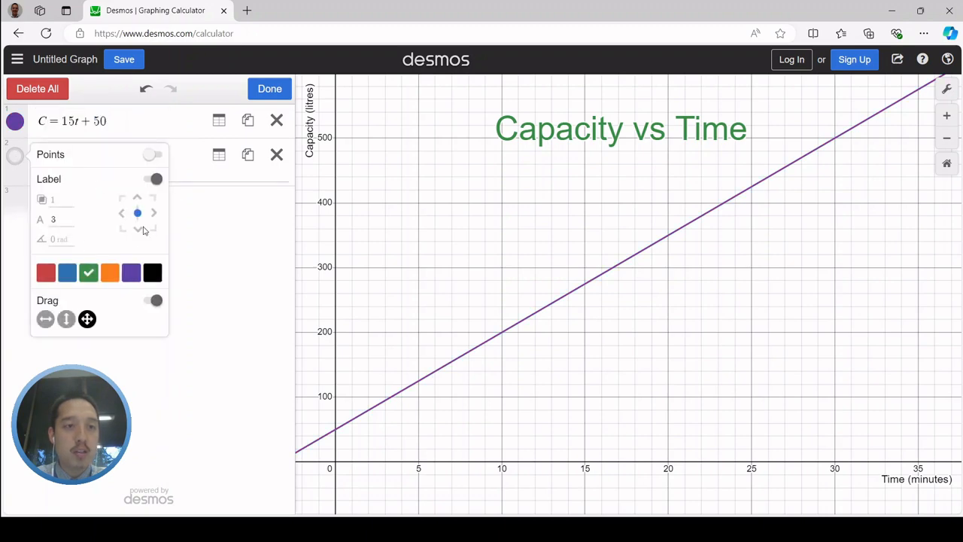
{"action": "left_click", "coordinate": [131, 272]}
{"action": "left_click", "coordinate": [206, 290]}
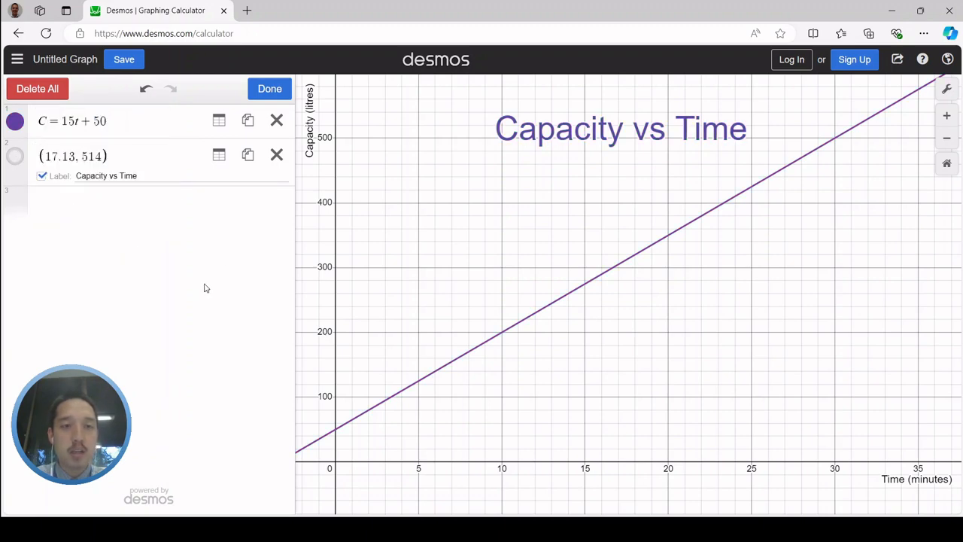
{"action": "left_click", "coordinate": [265, 90]}
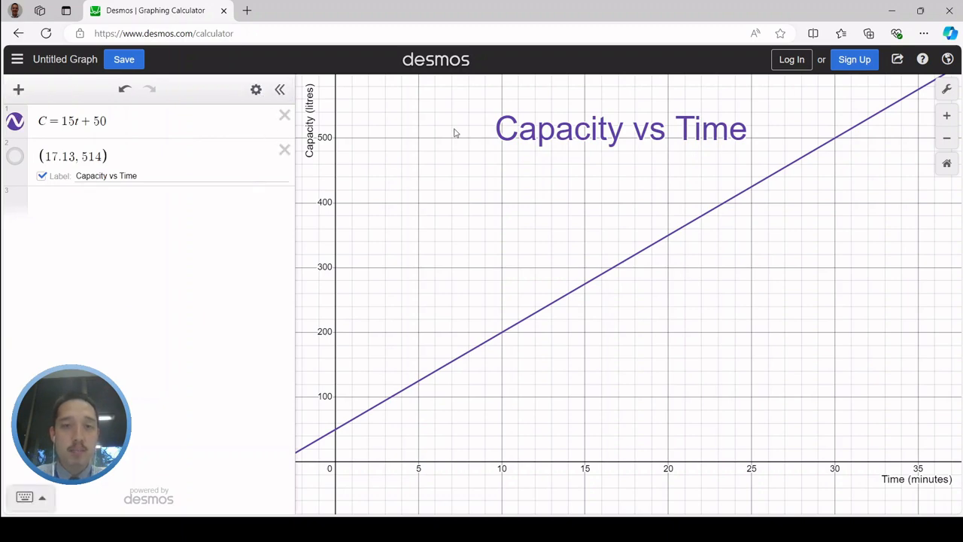
Start an image export of the graph and set its size to Large Rectangle
{"action": "left_click", "coordinate": [896, 60]}
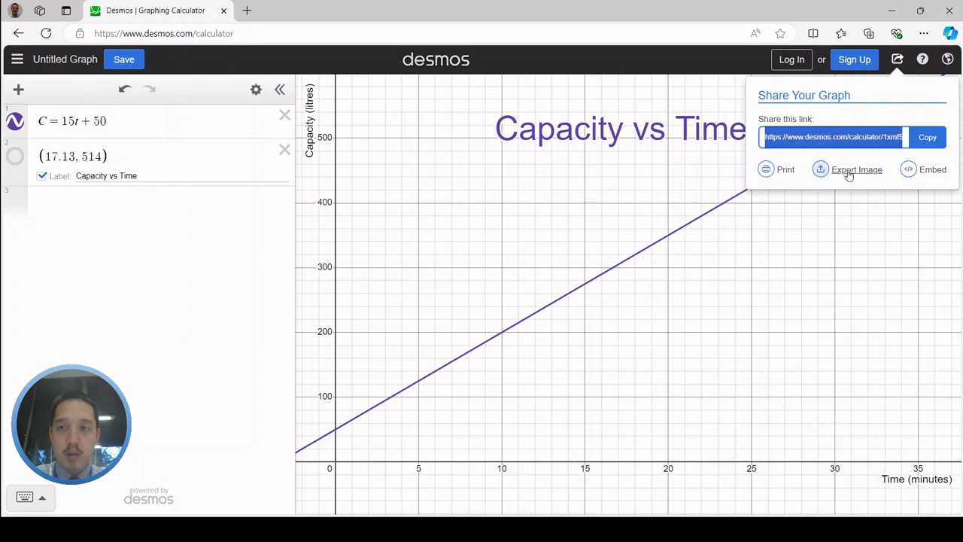
{"action": "left_click", "coordinate": [849, 171]}
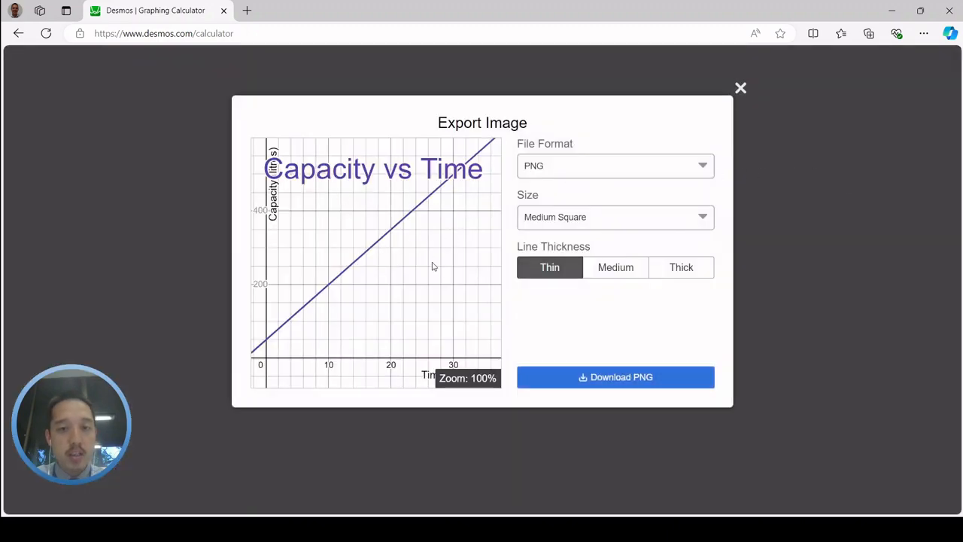
{"action": "left_click", "coordinate": [558, 222]}
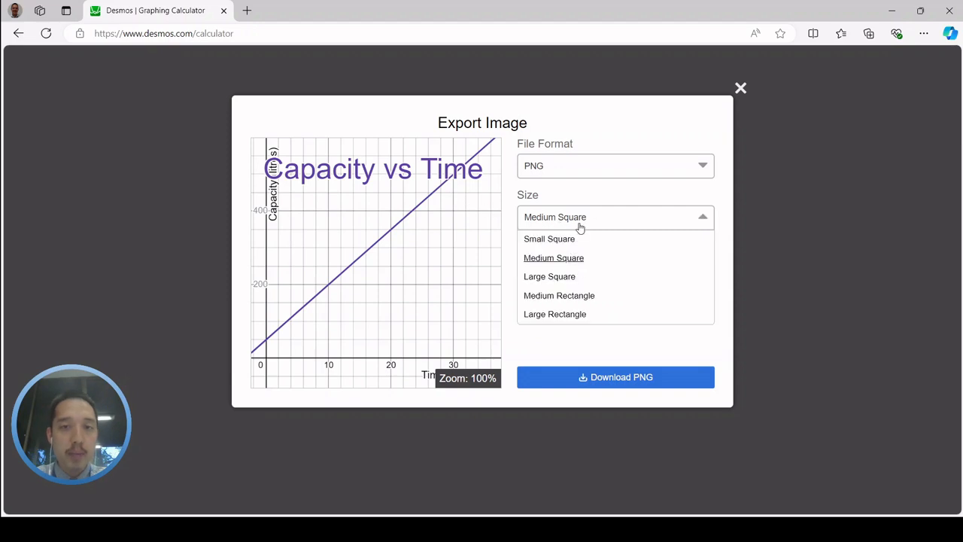
{"action": "left_click", "coordinate": [560, 314]}
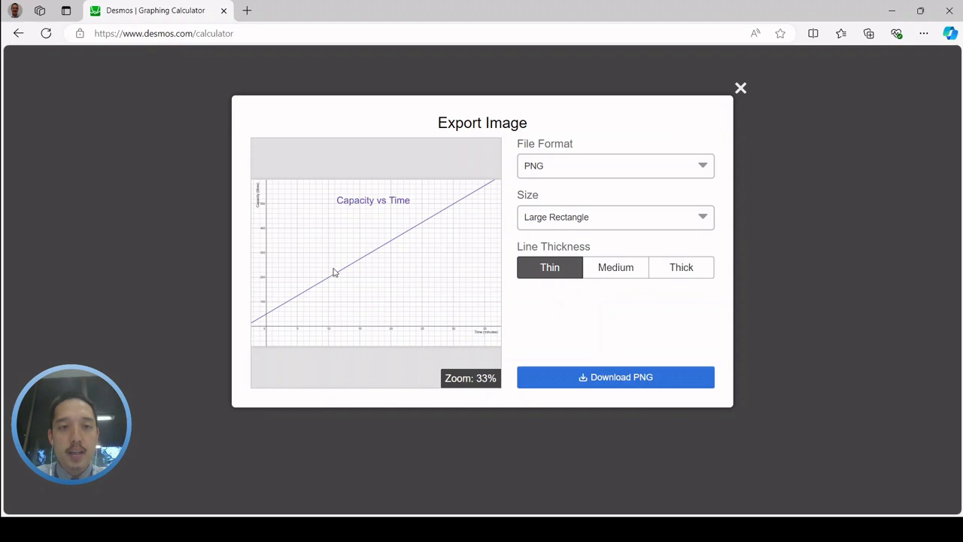
Set the export's line thickness to Medium, keep the PNG file format and download the image
{"action": "left_click", "coordinate": [606, 274]}
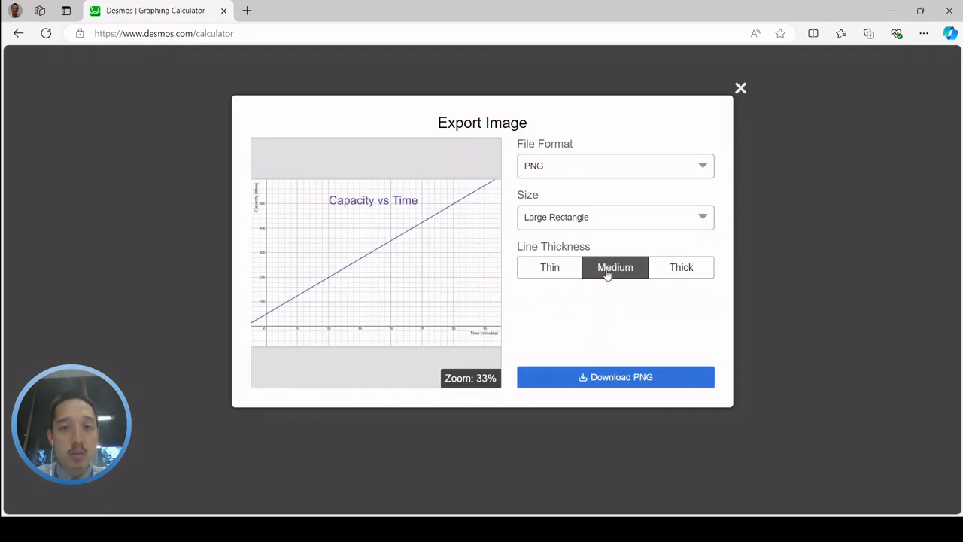
{"action": "left_click", "coordinate": [566, 275]}
{"action": "left_click", "coordinate": [576, 173]}
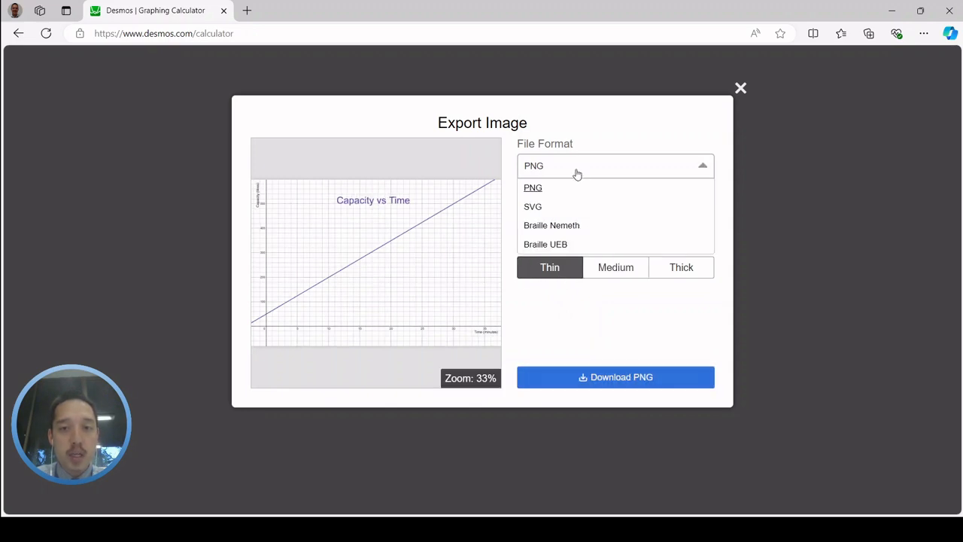
{"action": "left_click", "coordinate": [576, 173]}
{"action": "left_click", "coordinate": [629, 273]}
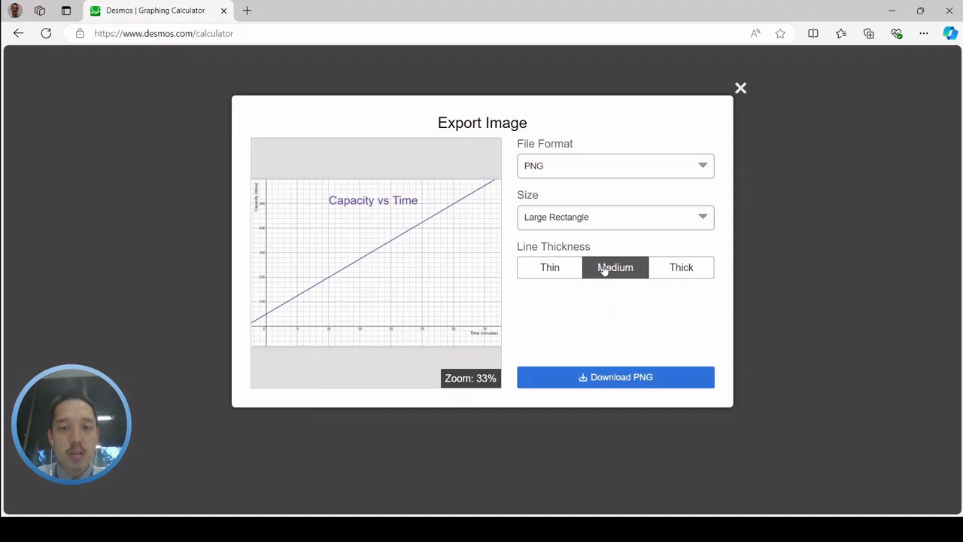
{"action": "left_click", "coordinate": [624, 379]}
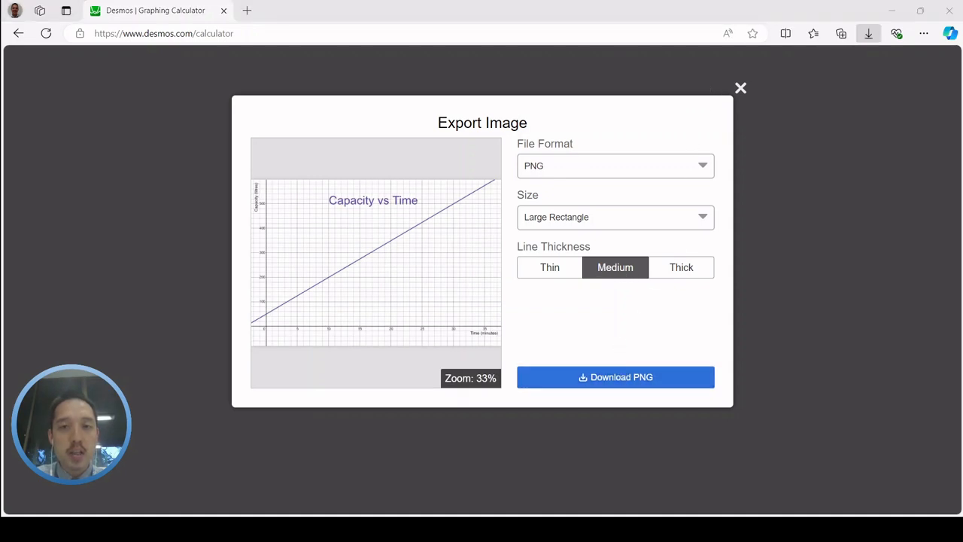
{"action": "left_click", "coordinate": [769, 18]}
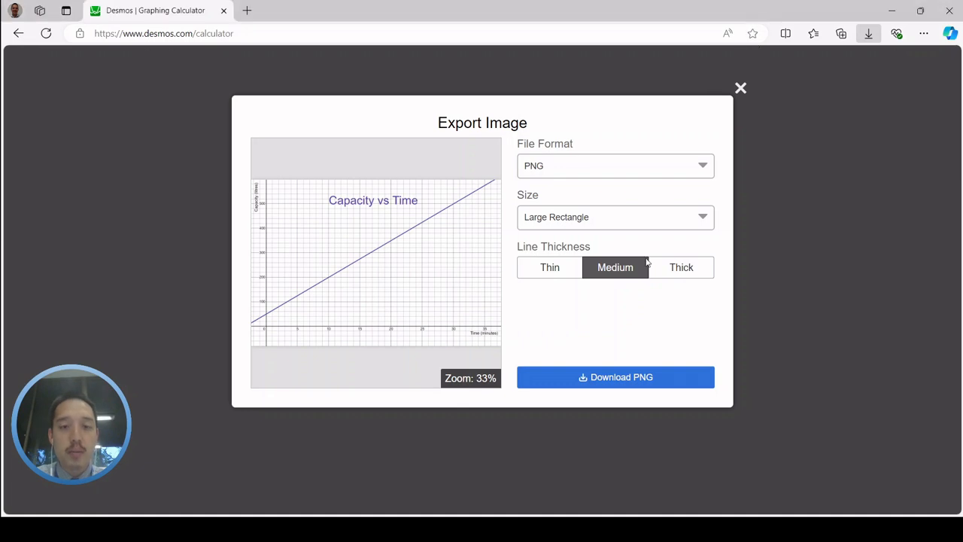